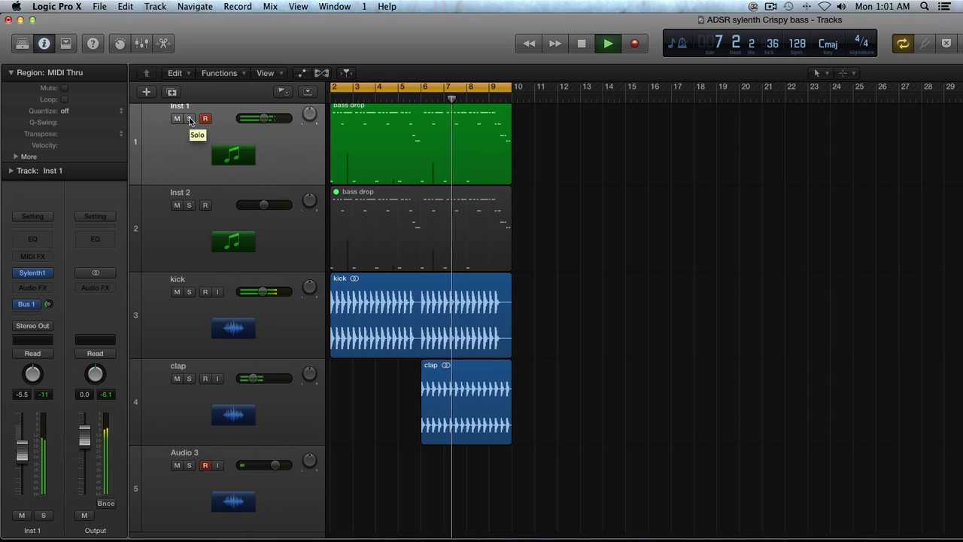
# Listen to the Inst 1 track soloed and back in the full mix, and stop playback.
pyautogui.click(190, 119)
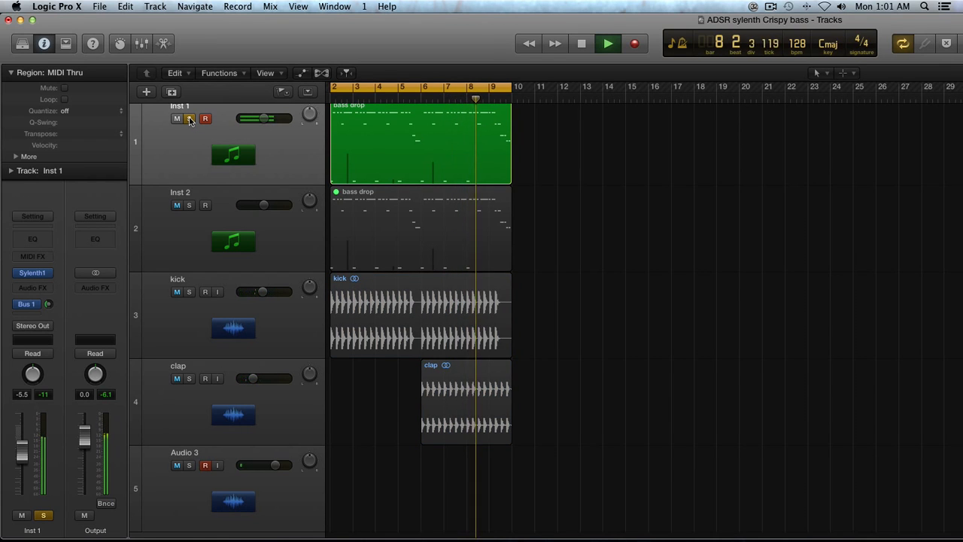
pyautogui.click(189, 119)
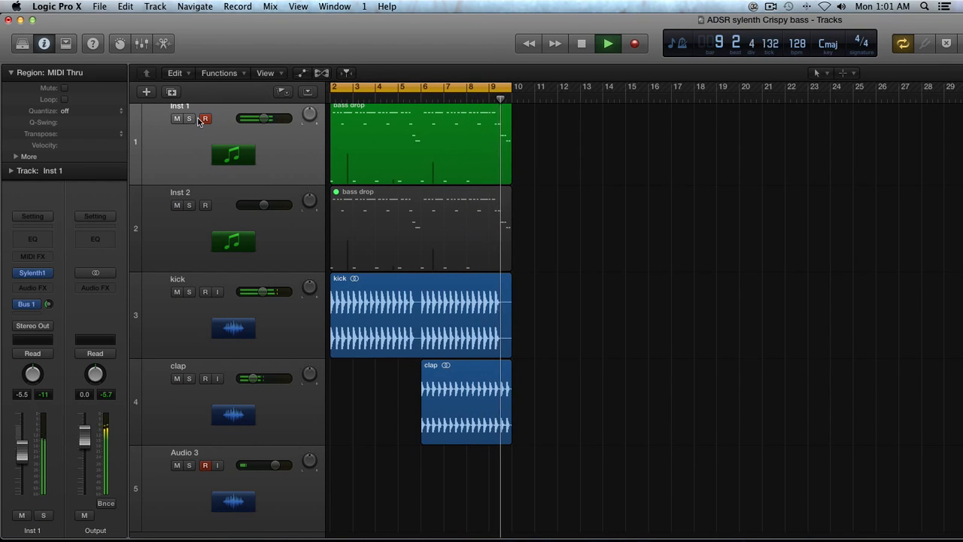
pyautogui.press('space')
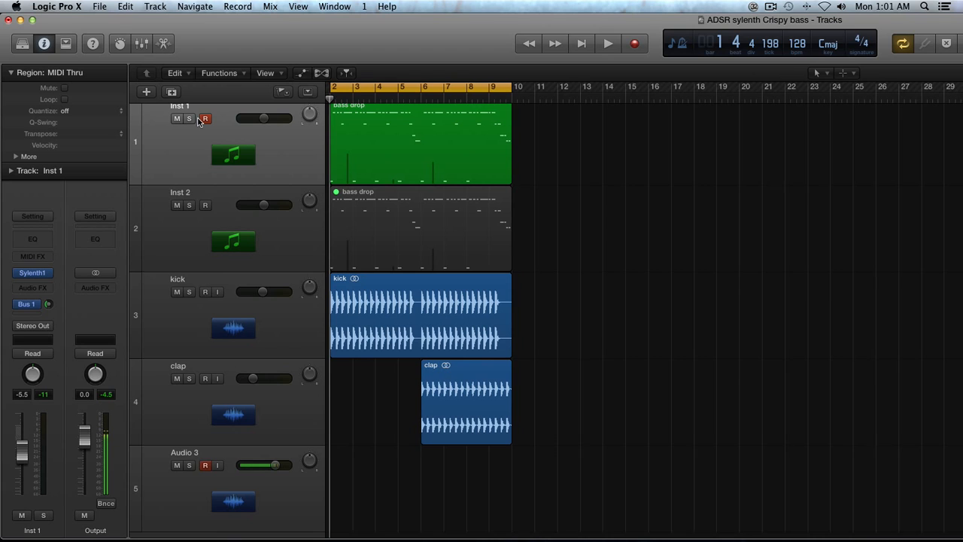
pyautogui.scroll(-1, 286, 185)
pyautogui.scroll(3, 286, 186)
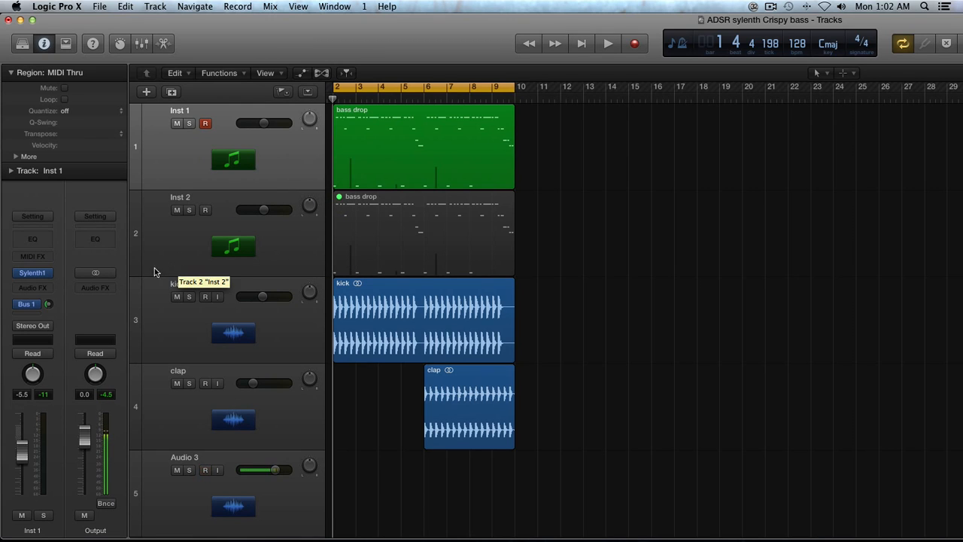
# Inspect the Toraverb and LFOTool plug-ins on the Aux 1 channel fed by Inst 1's Bus 1 send.
pyautogui.click(33, 305)
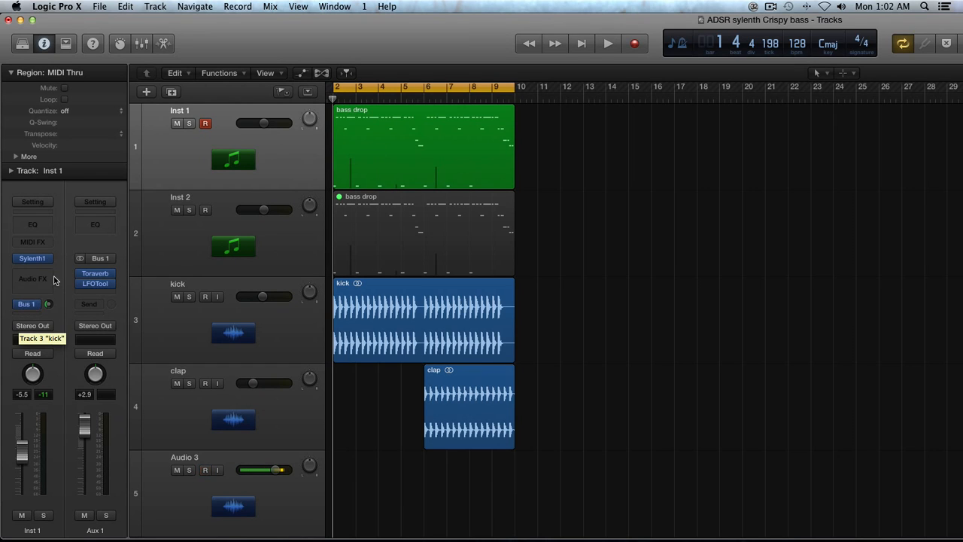
pyautogui.click(96, 274)
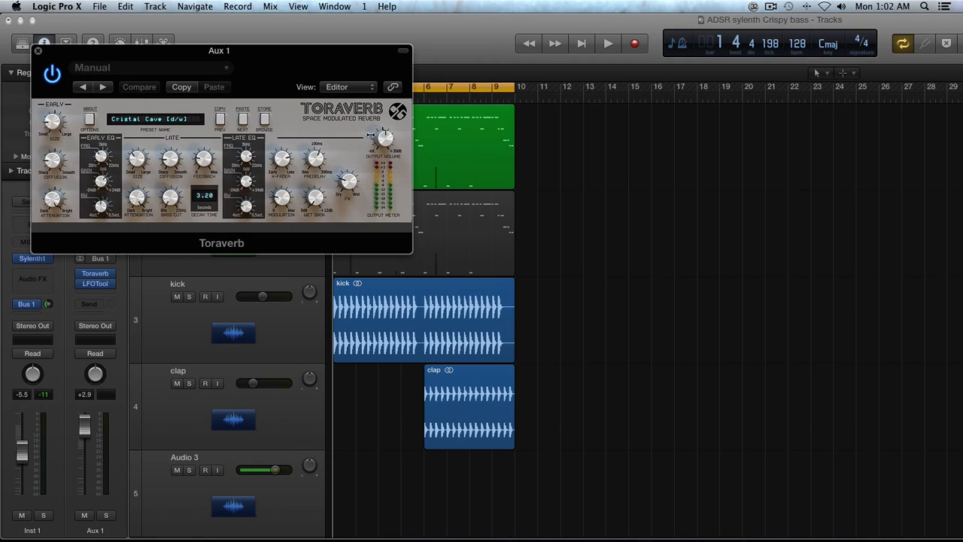
pyautogui.click(38, 51)
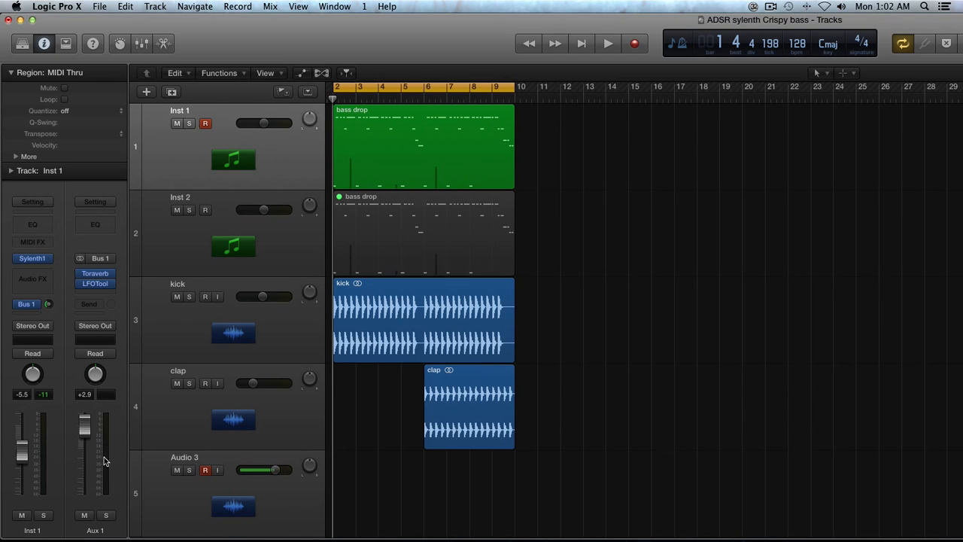
pyautogui.click(95, 287)
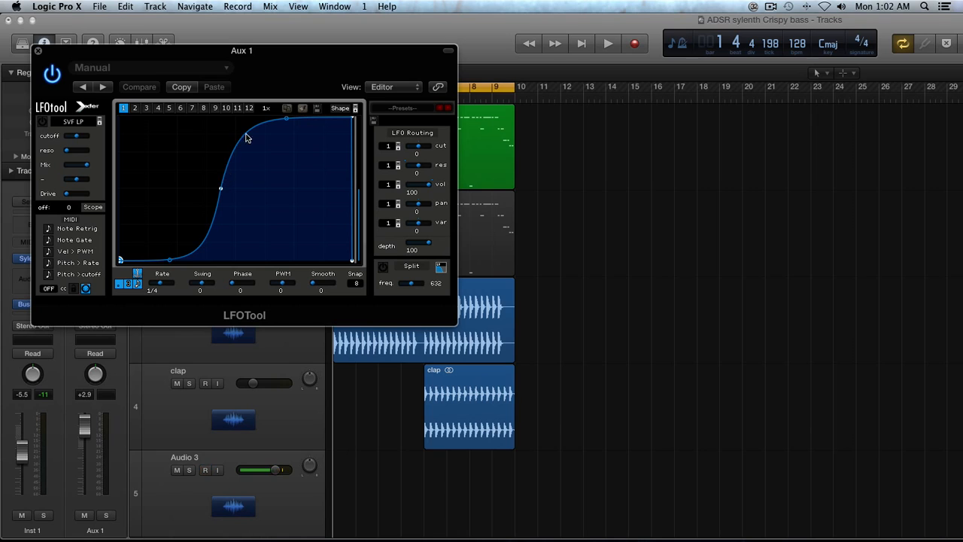
pyautogui.click(37, 51)
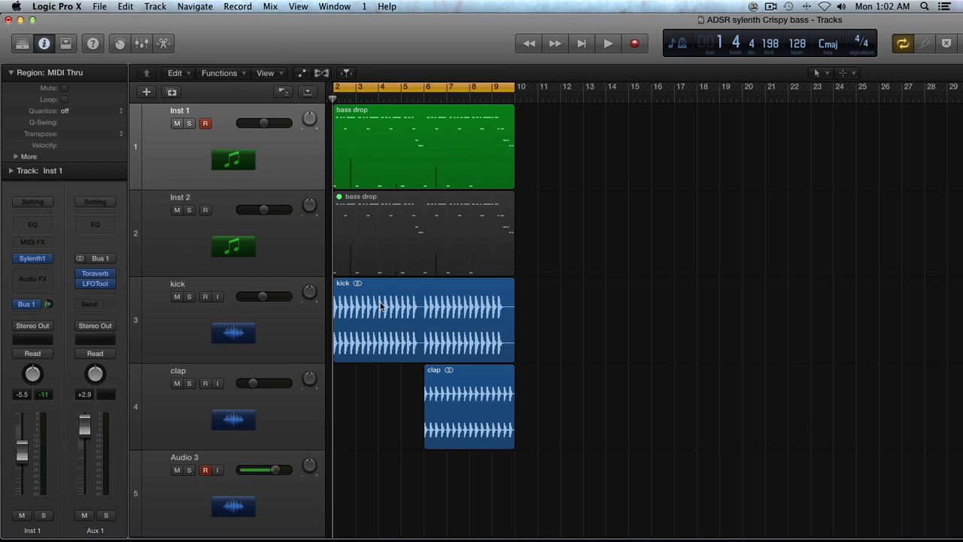
# Play the Aux 1 channel soloed while switching LFOTool off and on, and unsolo it when finished.
pyautogui.click(107, 515)
pyautogui.press('space')
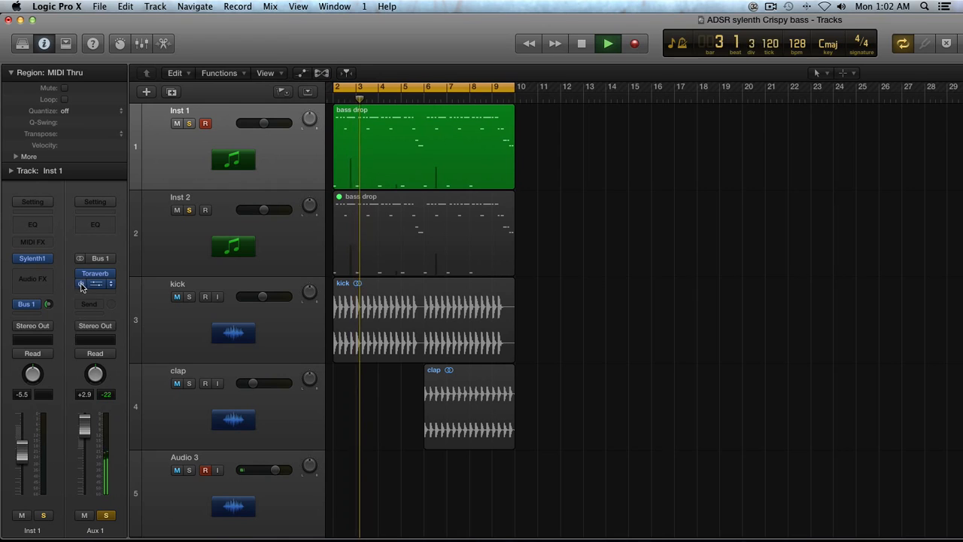
pyautogui.click(81, 285)
pyautogui.click(81, 284)
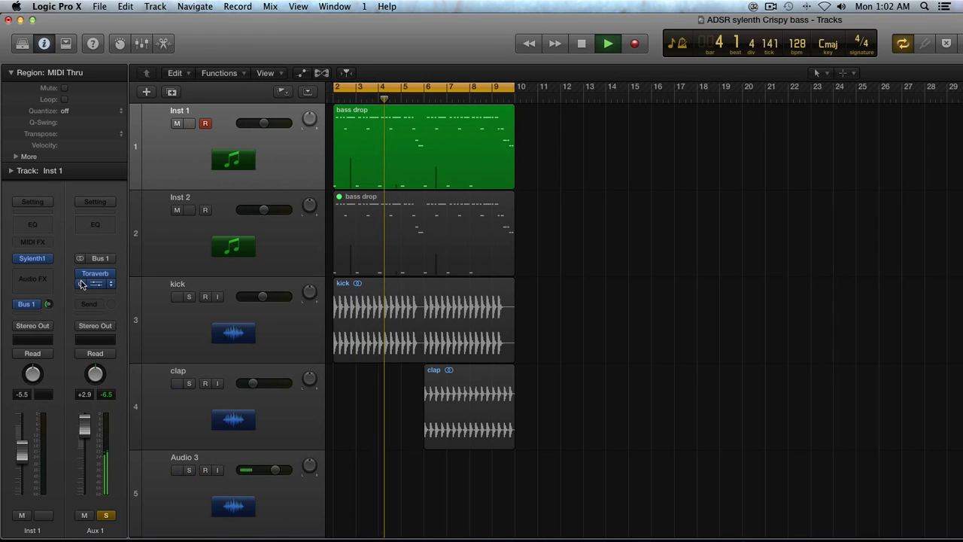
pyautogui.press('space')
pyautogui.click(107, 516)
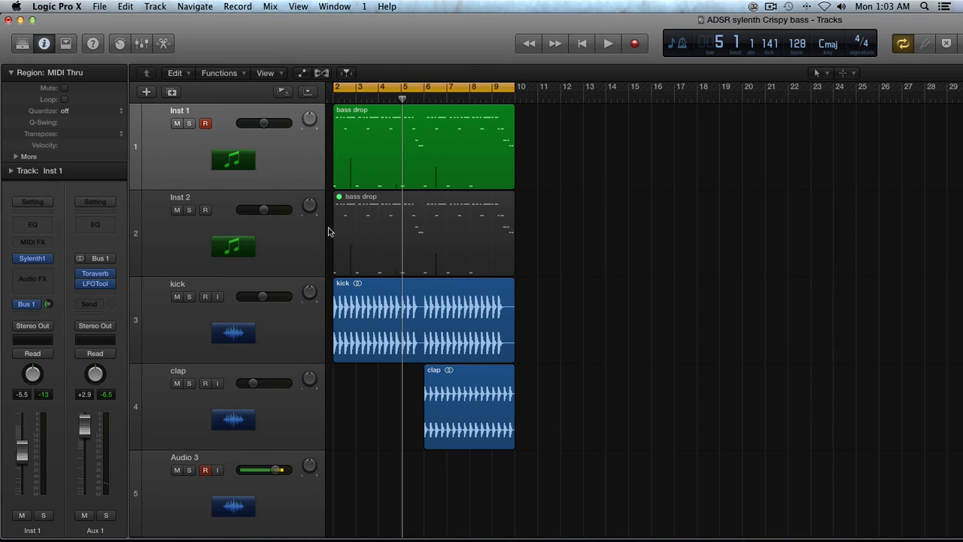
# Unmute and solo the bass drop region on Inst 2, mute the Inst 1 track and start playback.
pyautogui.click(305, 251)
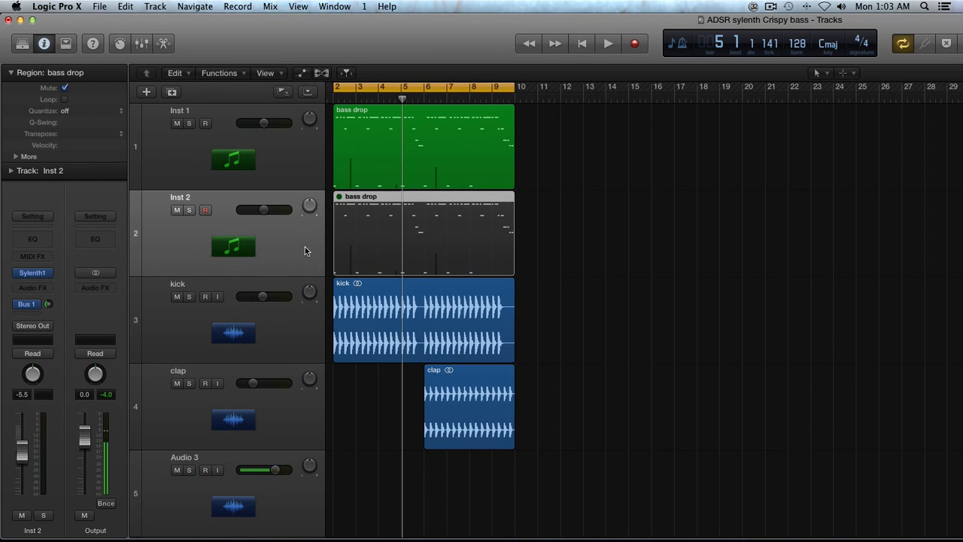
pyautogui.hotkey('ctrl', 'm')
pyautogui.hotkey('ctrl', 's')
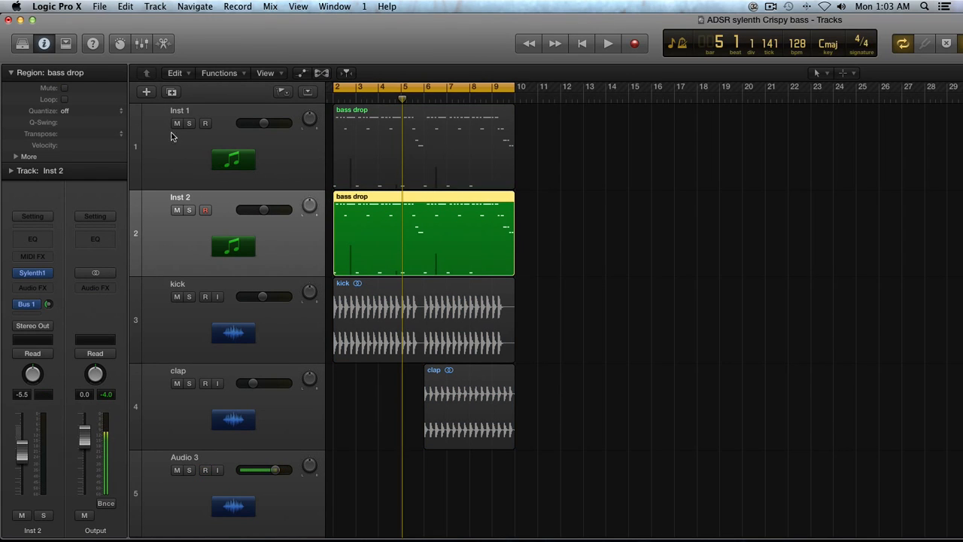
pyautogui.click(176, 123)
pyautogui.press('space')
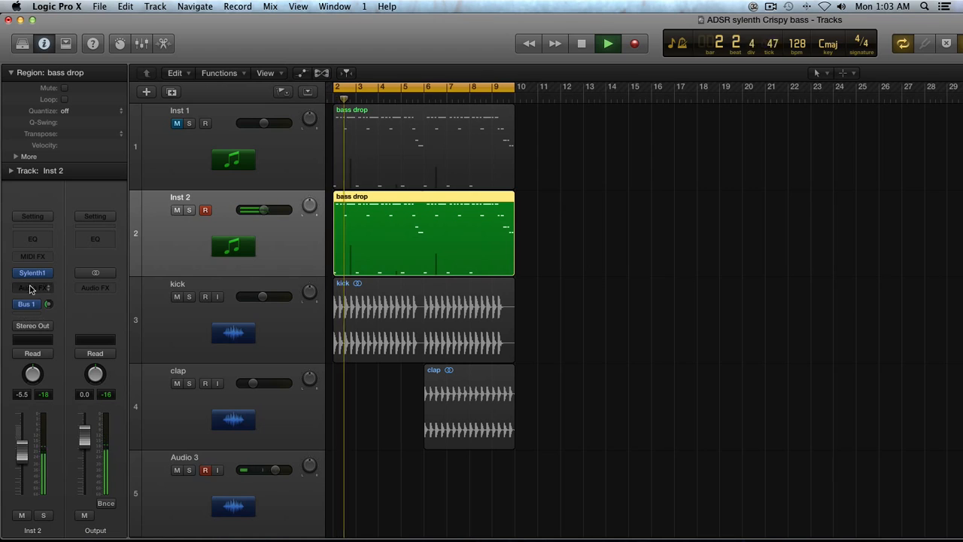
# Open the Sylenth1 instrument on Inst 2, set its polyphony to 1 and leave Mono Legato off.
pyautogui.click(33, 275)
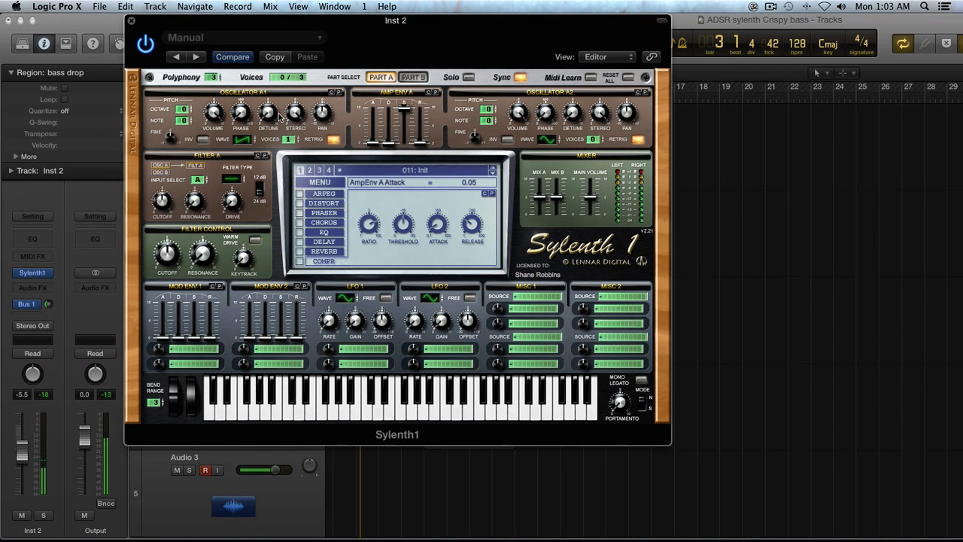
pyautogui.moveTo(211, 76); pyautogui.dragTo(212, 87)
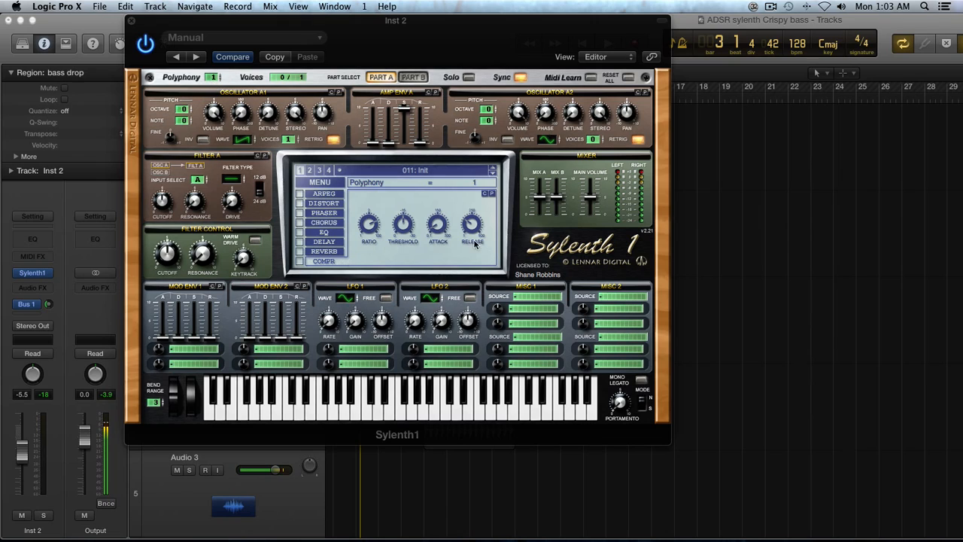
pyautogui.click(641, 381)
pyautogui.click(641, 381)
# Move the Sylenth1 window aside to examine the note lengths and overlaps in Inst 2's bass drop region, and bring the window back.
pyautogui.moveTo(176, 20); pyautogui.dragTo(784, 56)
pyautogui.hscroll(2, 461, 272)
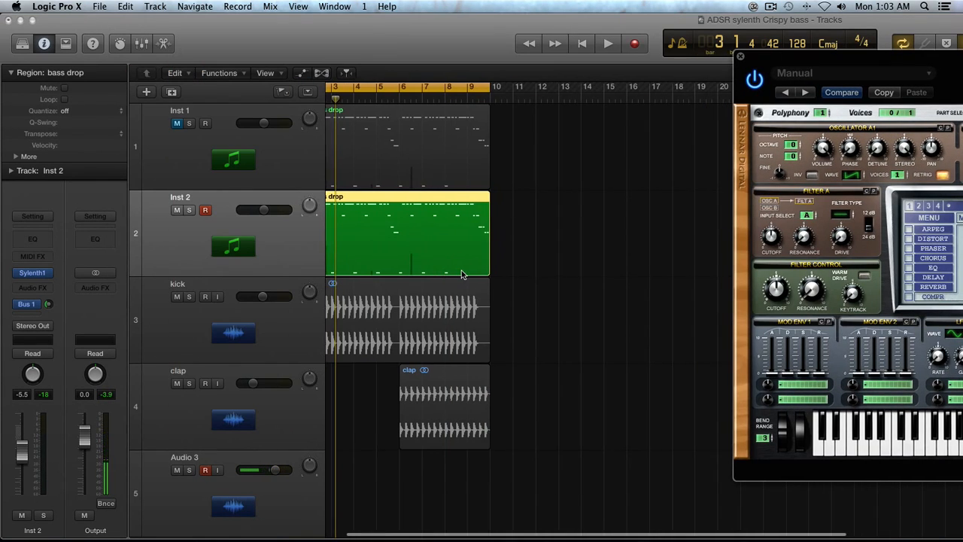
pyautogui.press('super+Down')
pyautogui.press('super+Down')
pyautogui.press('super+Right')
pyautogui.press('super+Right')
pyautogui.press('super+Right')
pyautogui.press('super+Down')
pyautogui.press('super+Down')
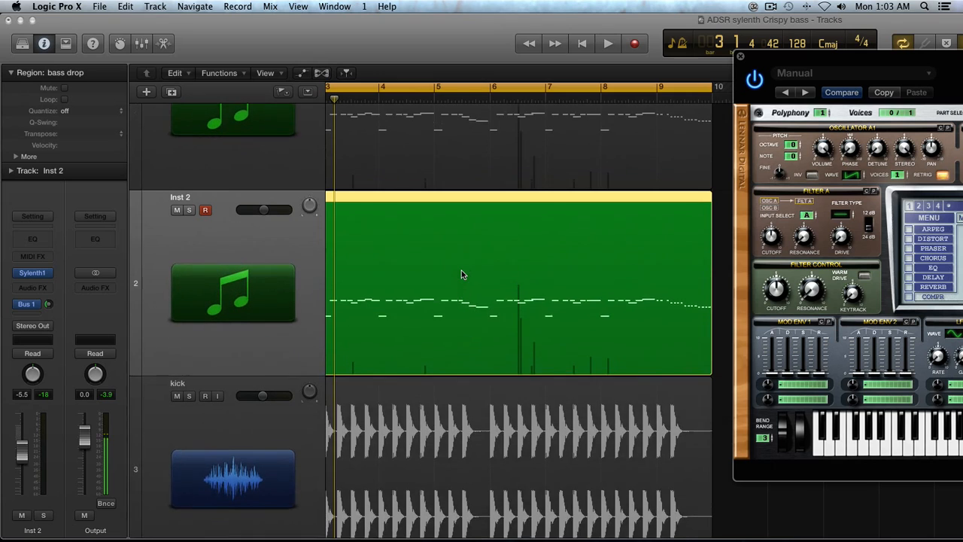
pyautogui.press('super+Right')
pyautogui.press('super+Right')
pyautogui.press('super+Right')
pyautogui.press('super+Right')
pyautogui.press('super+Right')
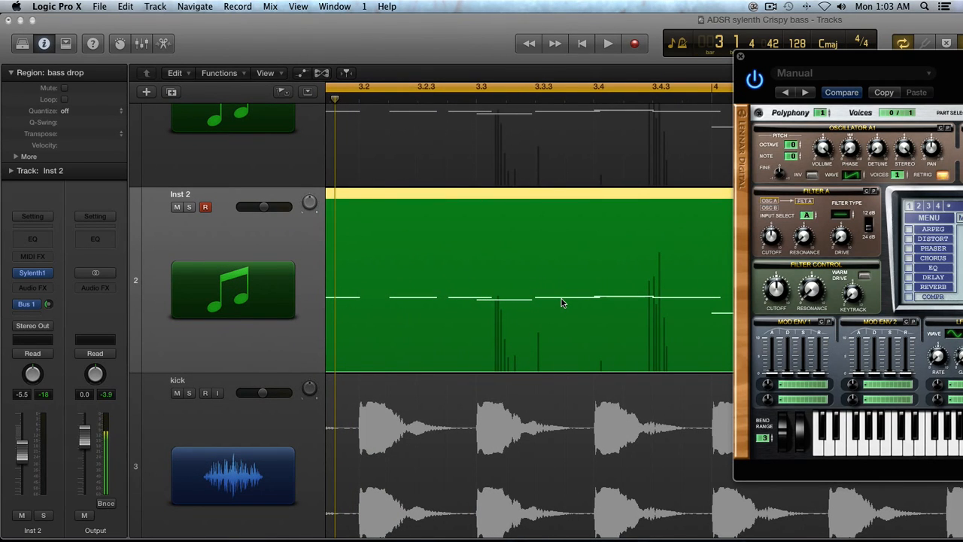
pyautogui.moveTo(867, 55); pyautogui.dragTo(467, 37)
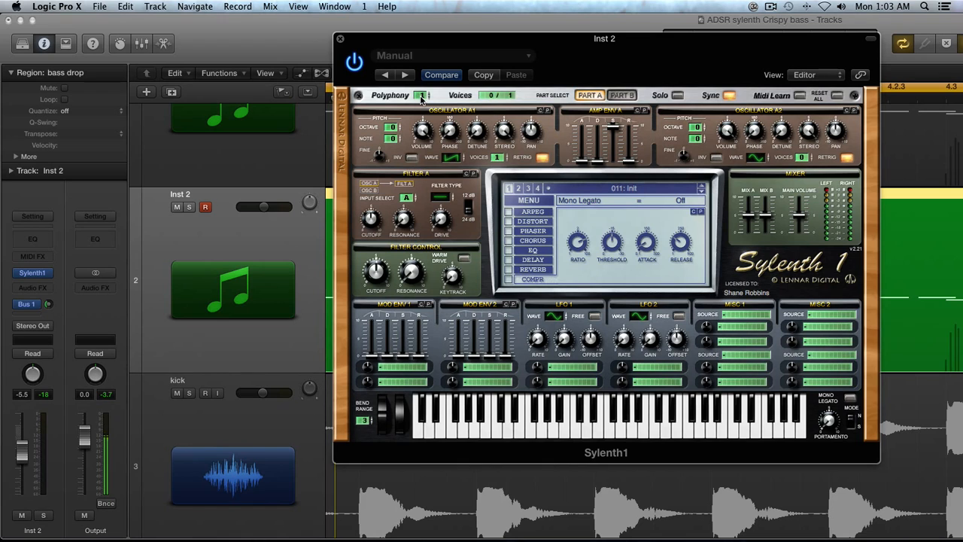
pyautogui.moveTo(394, 31); pyautogui.dragTo(381, 9)
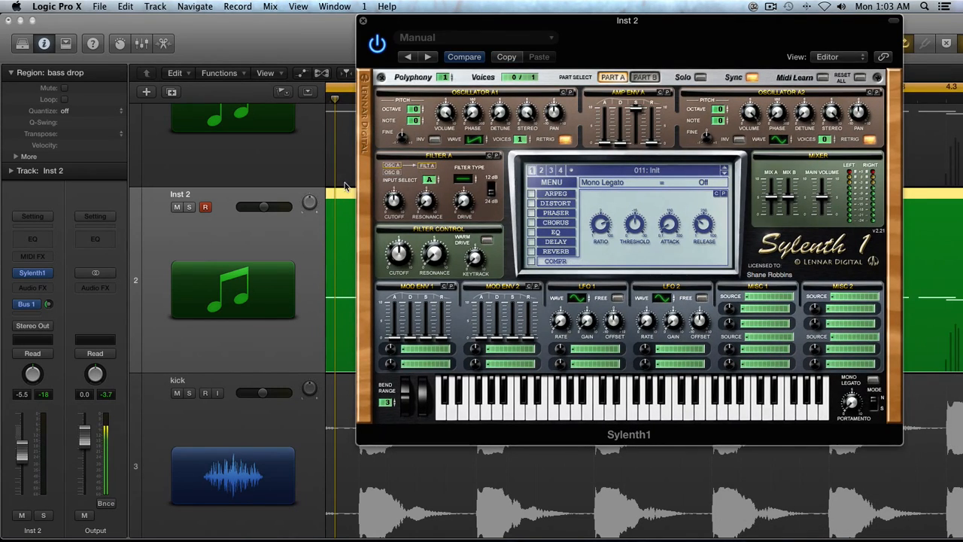
# Set the portamento time to 4.95 and give oscillator A1 octave -1 with the HPulse wave.
pyautogui.click(851, 402)
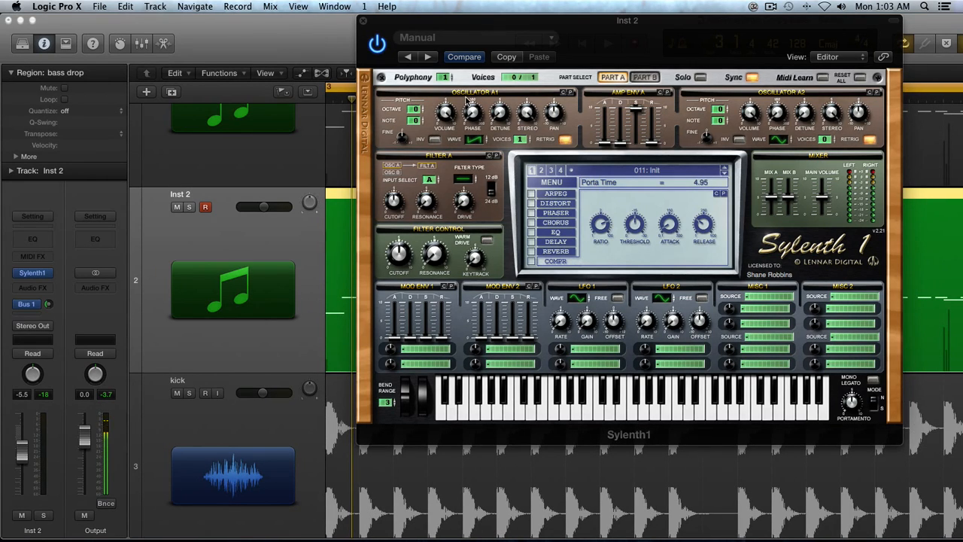
pyautogui.click(415, 110)
pyautogui.moveTo(416, 111); pyautogui.dragTo(418, 119)
pyautogui.moveTo(473, 139); pyautogui.dragTo(474, 112)
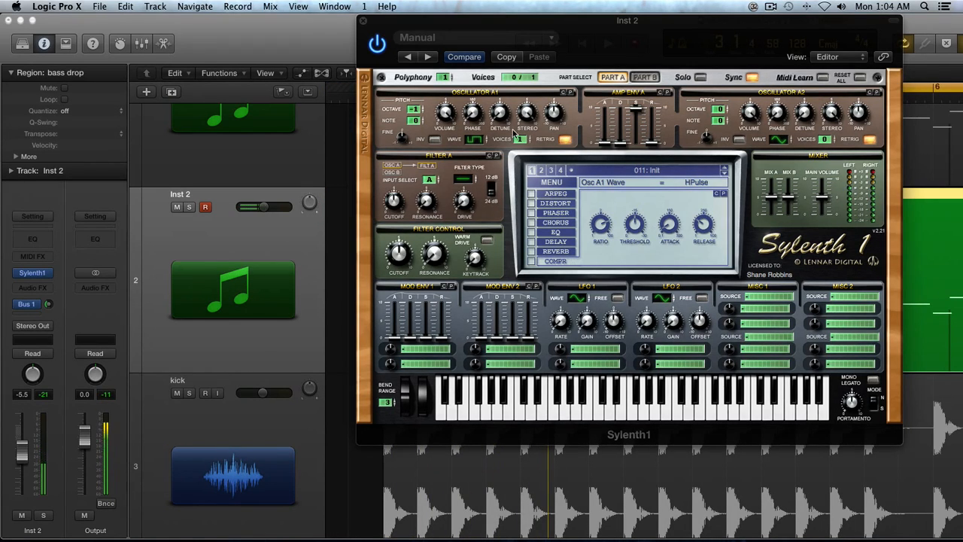
# Set oscillator A1 to 3 voices with a detune of 2.19.
pyautogui.moveTo(519, 140); pyautogui.dragTo(527, 131)
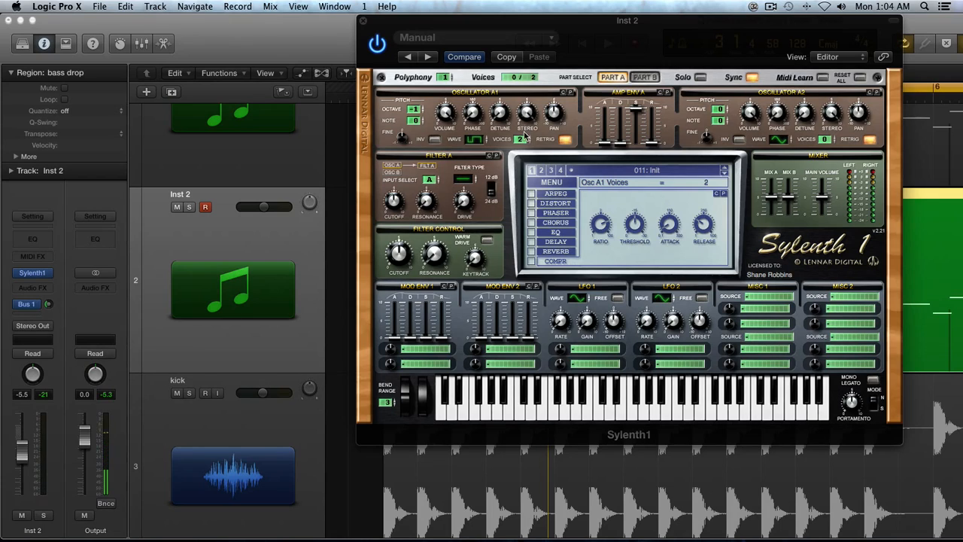
pyautogui.click(526, 137)
pyautogui.moveTo(496, 114); pyautogui.dragTo(497, 85)
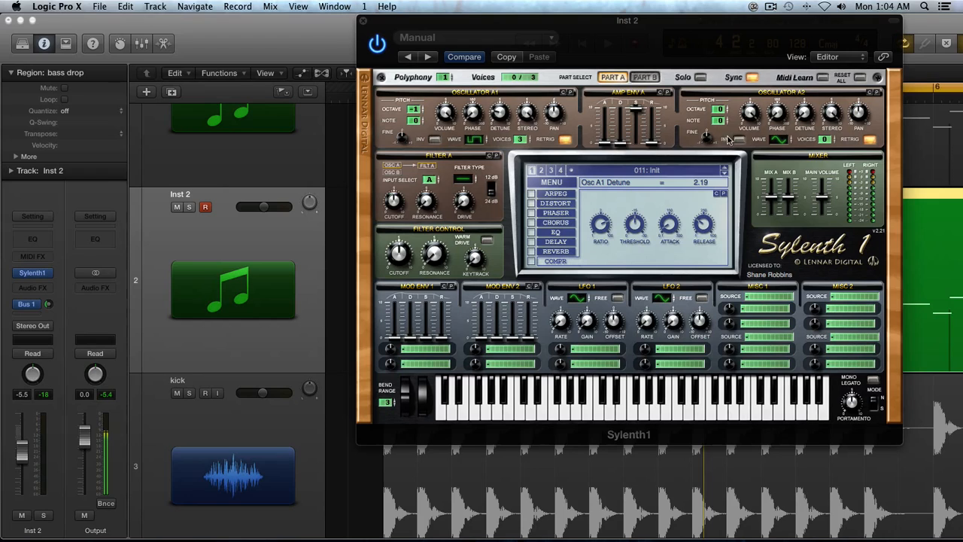
# Set oscillator A2 to octave -1, volume 5.81 and 8 voices.
pyautogui.moveTo(719, 110); pyautogui.dragTo(721, 115)
pyautogui.moveTo(753, 113); pyautogui.dragTo(750, 166)
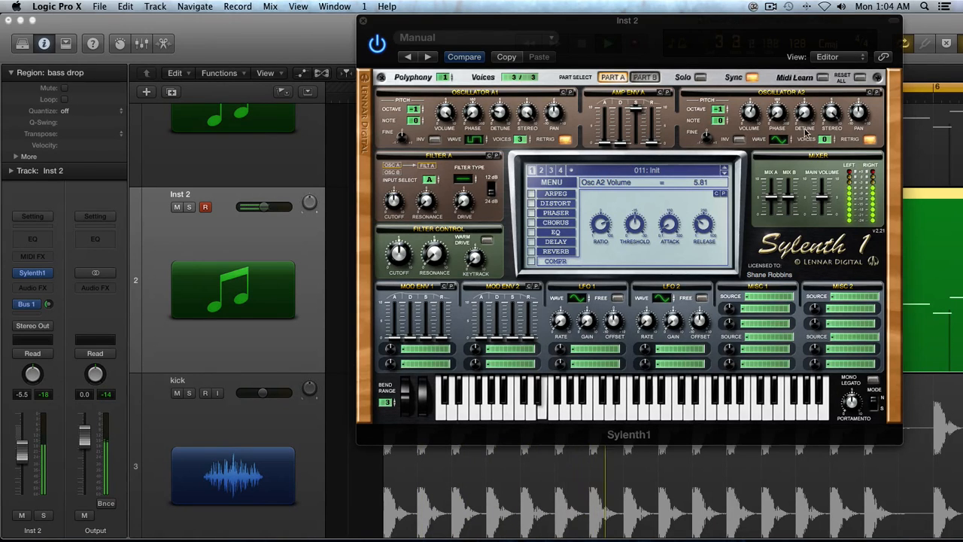
pyautogui.click(826, 140)
pyautogui.moveTo(826, 140); pyautogui.dragTo(823, 129)
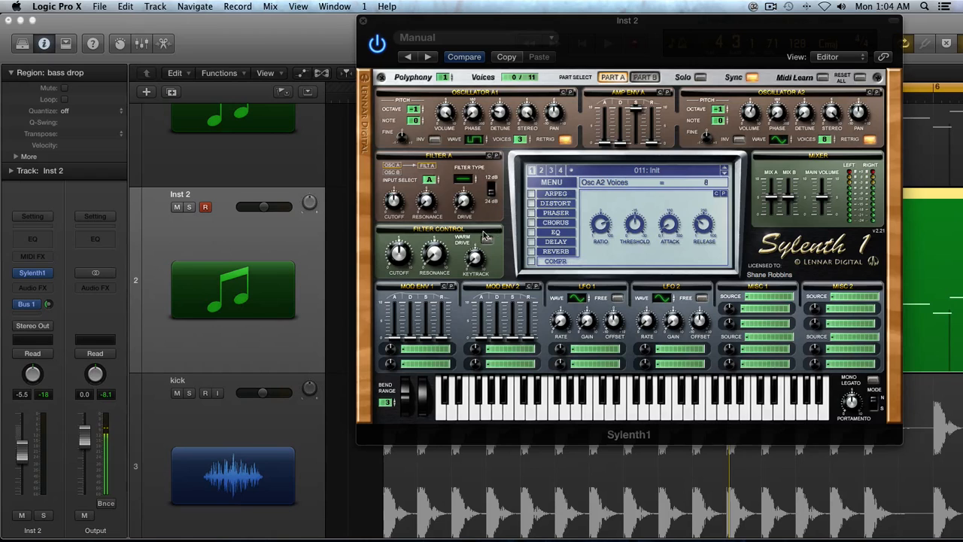
# Set Filter A to Bandpass with drive 2.48 and the filter control cutoff to 2.24 Hz.
pyautogui.click(466, 181)
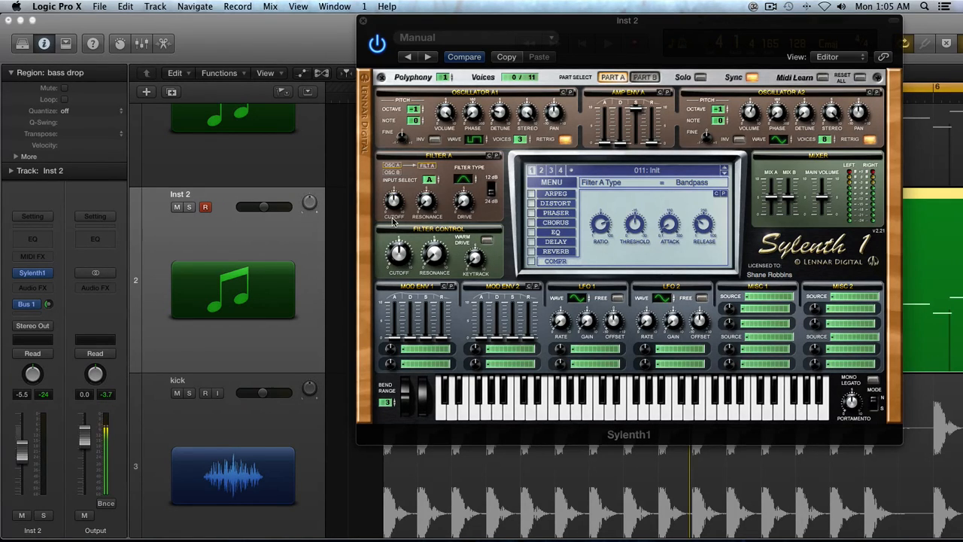
pyautogui.moveTo(464, 201)
pyautogui.mouseDown()
pyautogui.moveTo(464, 164)
pyautogui.moveTo(465, 210)
pyautogui.moveTo(464, 201)
pyautogui.mouseUp()
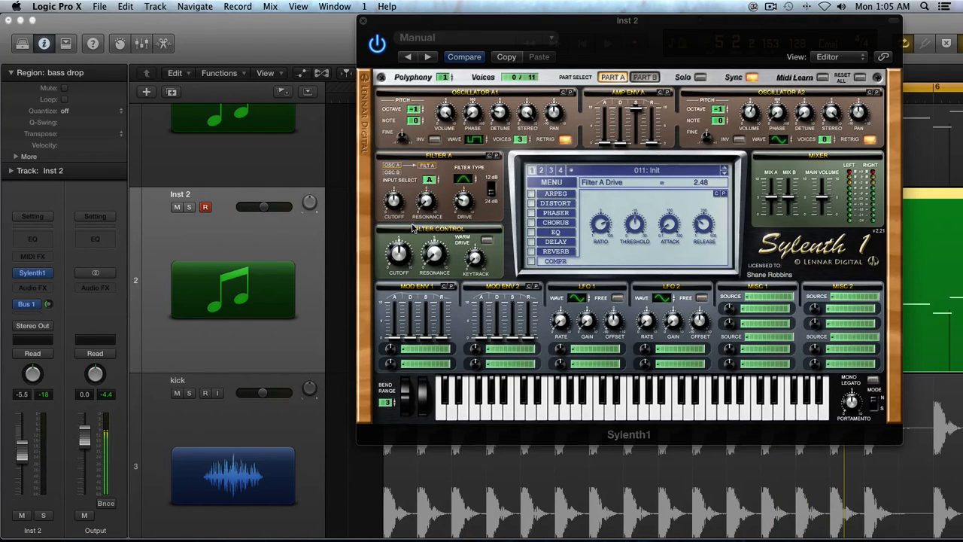
pyautogui.moveTo(403, 252)
pyautogui.mouseDown()
pyautogui.moveTo(404, 301)
pyautogui.moveTo(404, 246)
pyautogui.mouseUp()
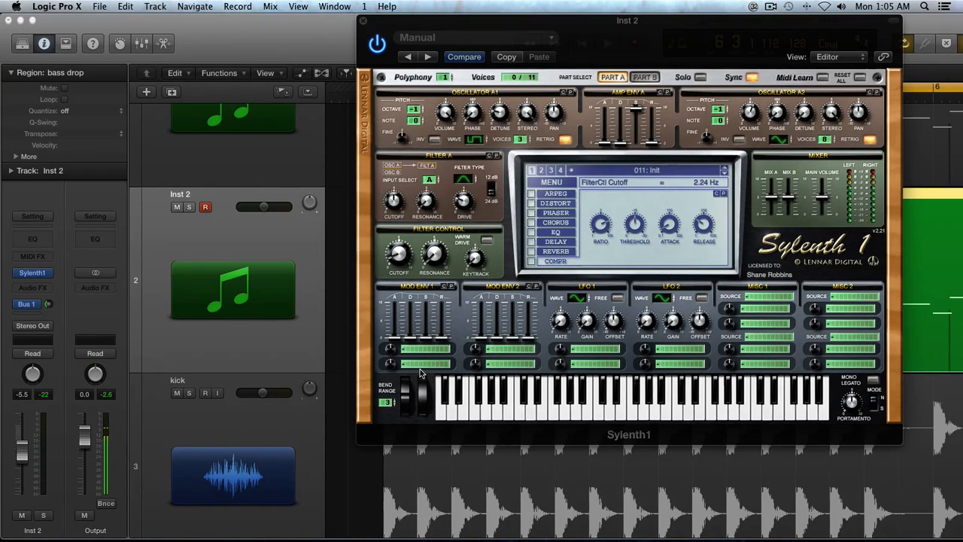
# Show the distortion effect settings and set the filter control resonance to 3.71.
pyautogui.click(548, 204)
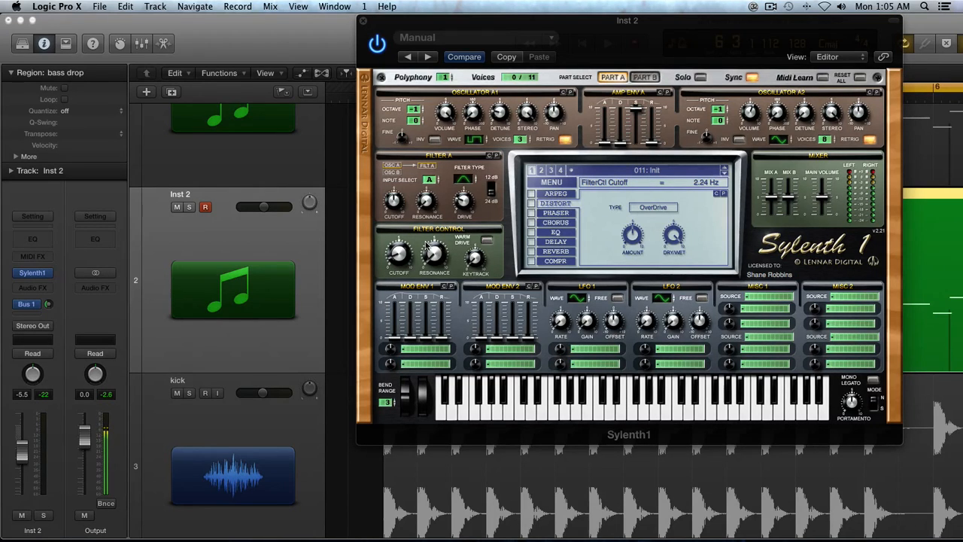
pyautogui.moveTo(428, 248); pyautogui.dragTo(424, 200)
pyautogui.moveTo(429, 254); pyautogui.dragTo(429, 255)
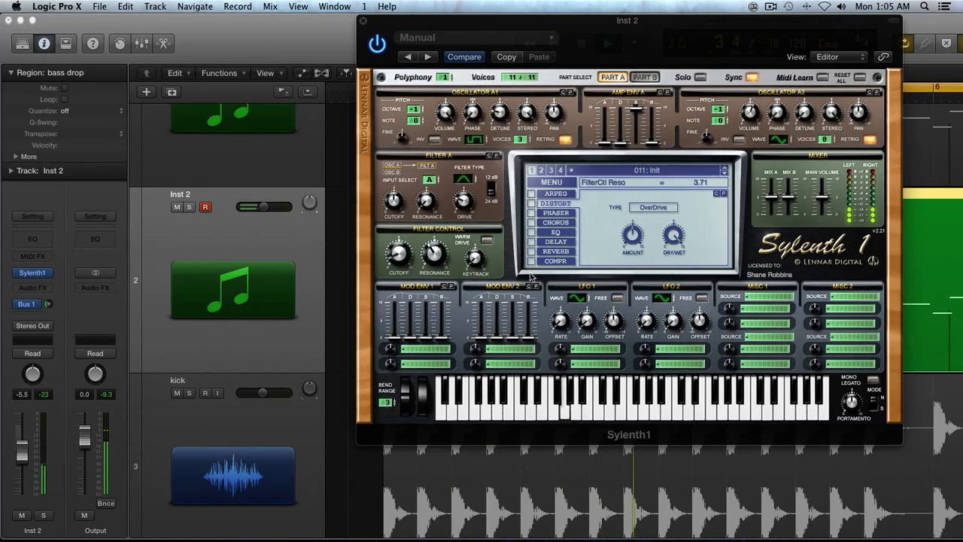
# Assign Cutoff A as the first destination of Mod Env 1.
pyautogui.click(421, 350)
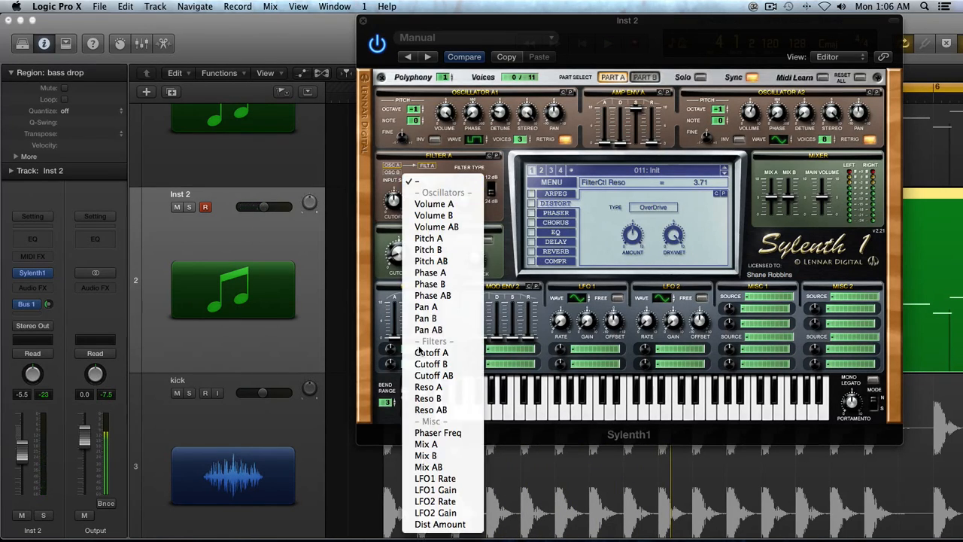
pyautogui.click(447, 359)
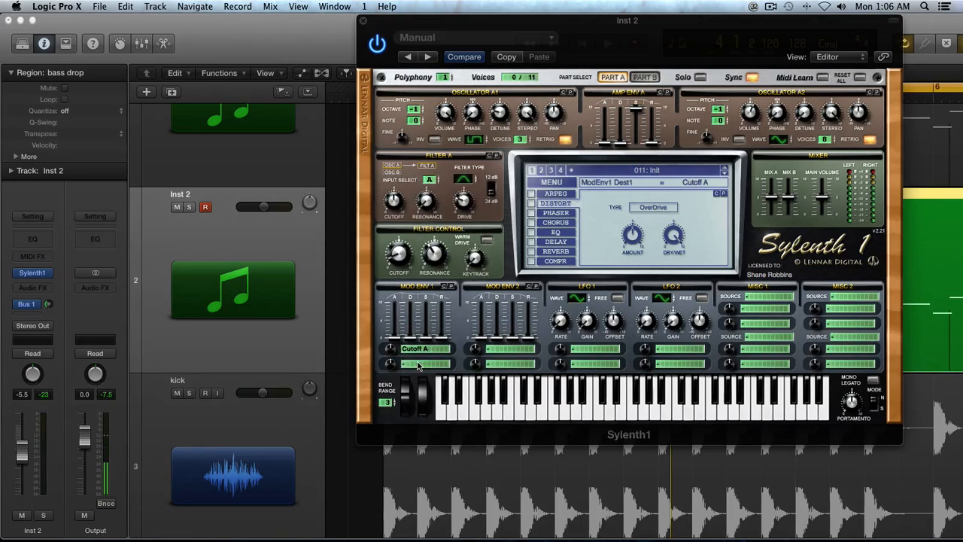
# Assign Reso A as Mod Env 1's second destination, and set the amounts to 4.48 for Cutoff A and 2.86 for Reso A.
pyautogui.click(418, 365)
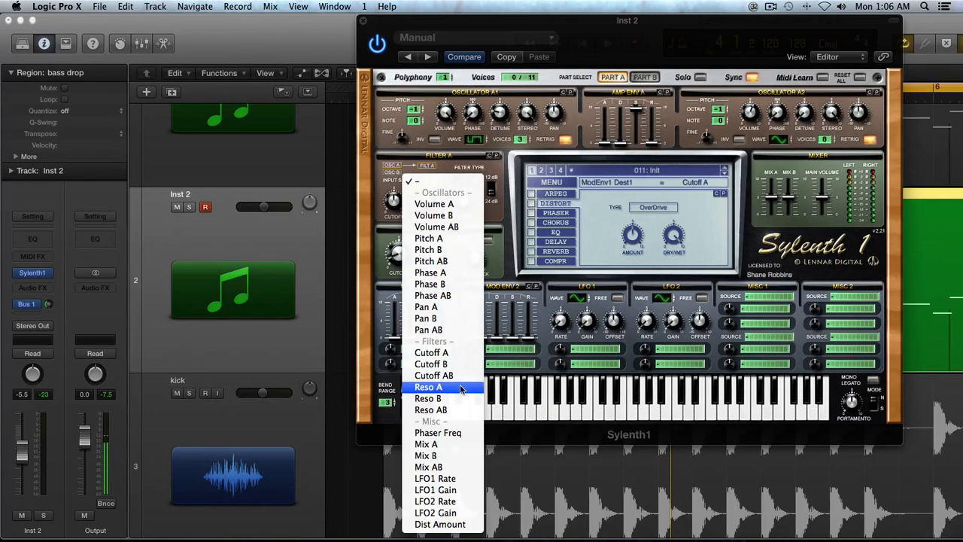
pyautogui.click(431, 387)
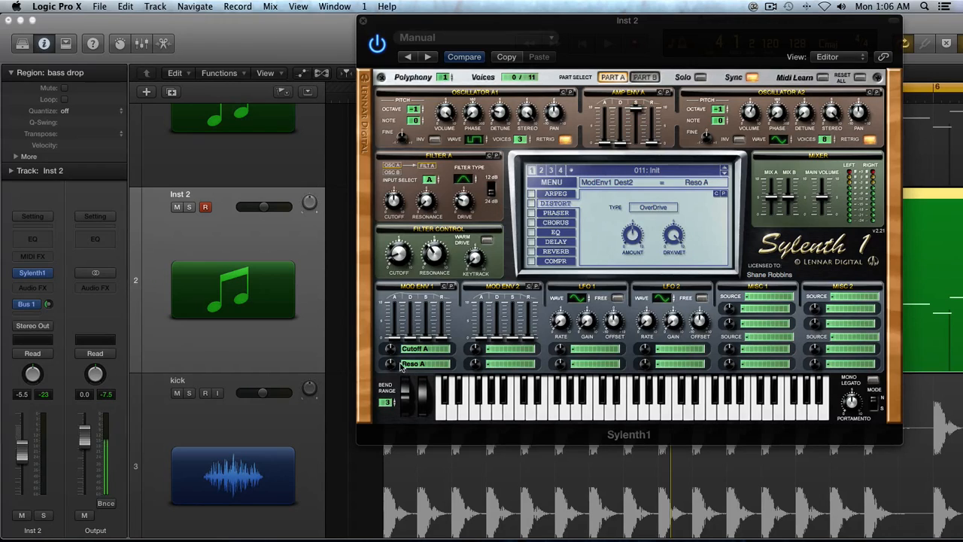
pyautogui.moveTo(390, 348); pyautogui.dragTo(390, 326)
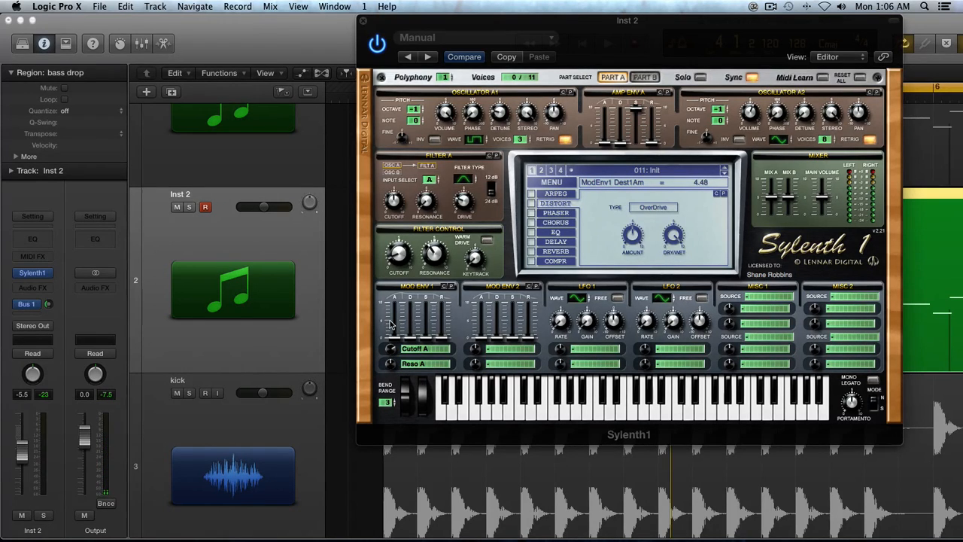
pyautogui.press('space')
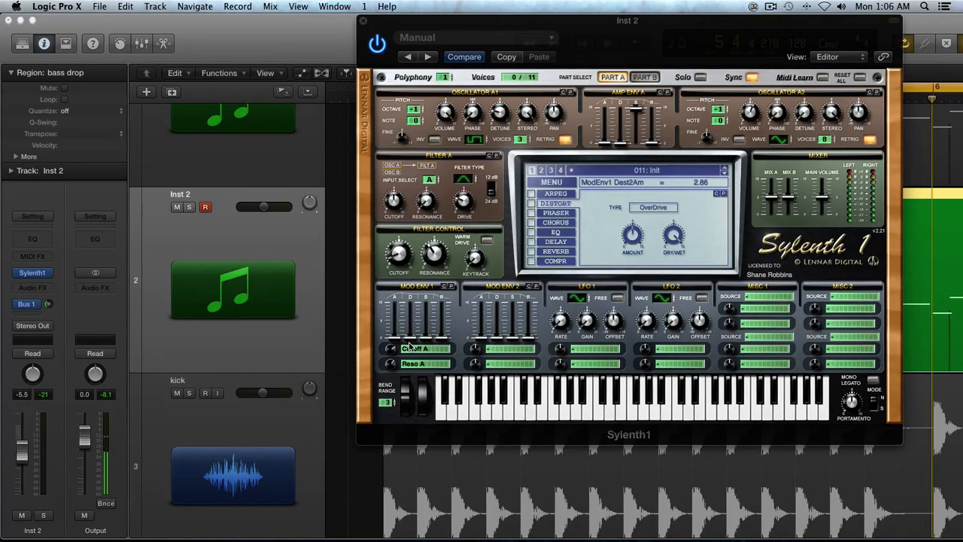
# Set Mod Env 1's decay to 5.29 and its release to 3.33, checking the sound in playback.
pyautogui.moveTo(410, 340); pyautogui.dragTo(410, 287)
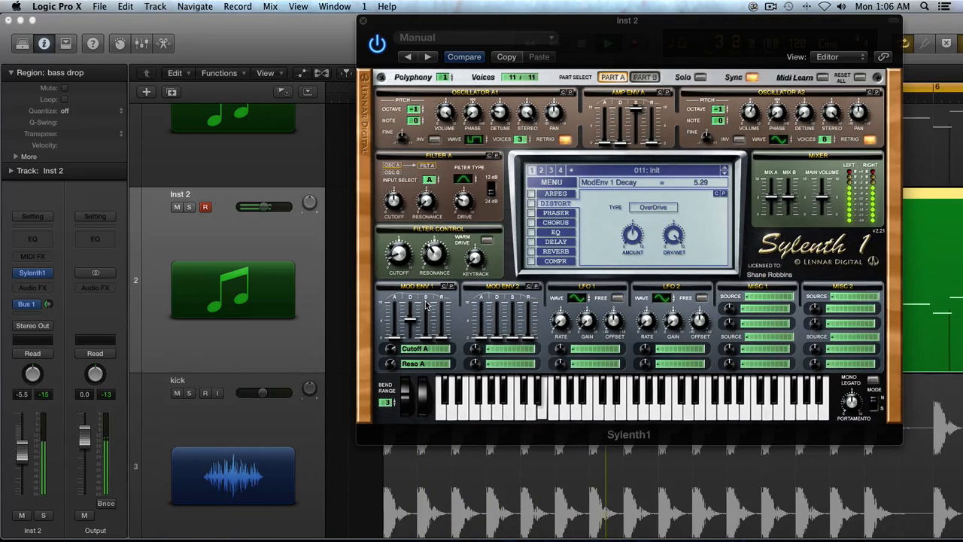
pyautogui.moveTo(445, 317)
pyautogui.mouseDown()
pyautogui.moveTo(444, 327)
pyautogui.moveTo(445, 307)
pyautogui.mouseUp()
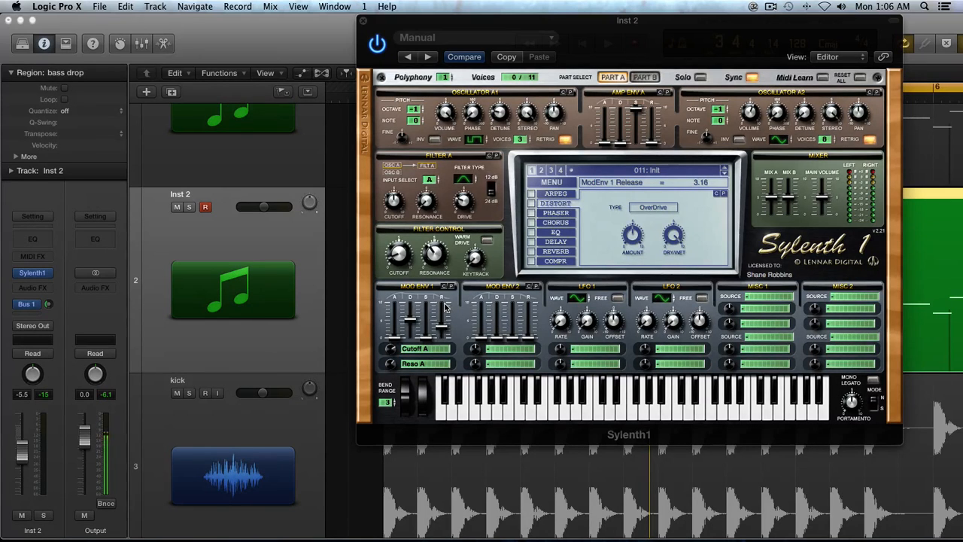
pyautogui.press('space')
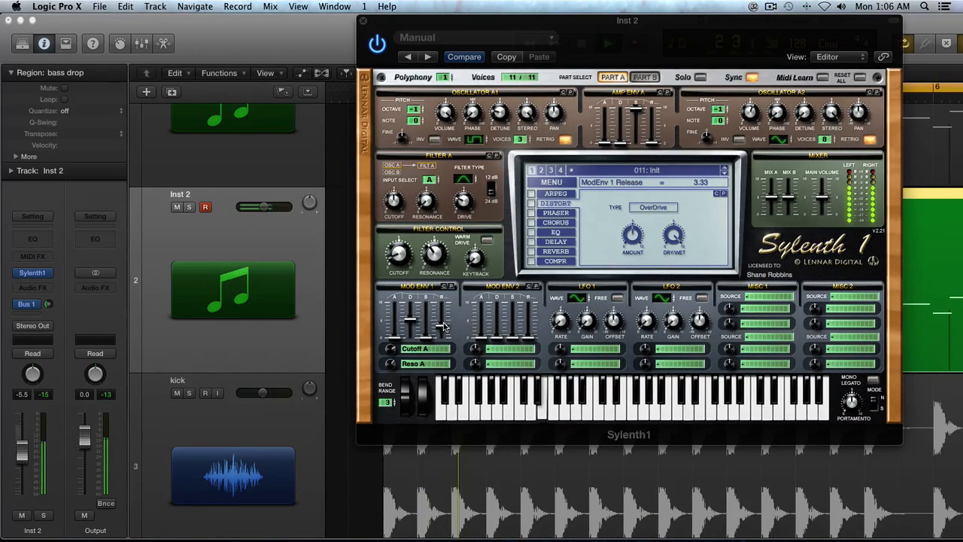
pyautogui.moveTo(443, 327); pyautogui.dragTo(443, 327)
# Assign Cutoff A as the first destination of Mod Env 2 with an amount of 1.05.
pyautogui.click(508, 348)
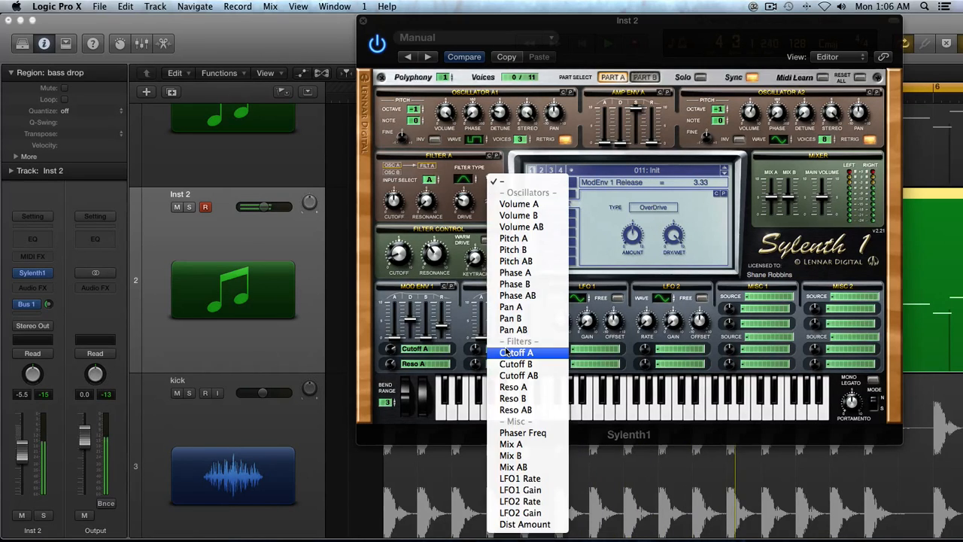
pyautogui.click(525, 355)
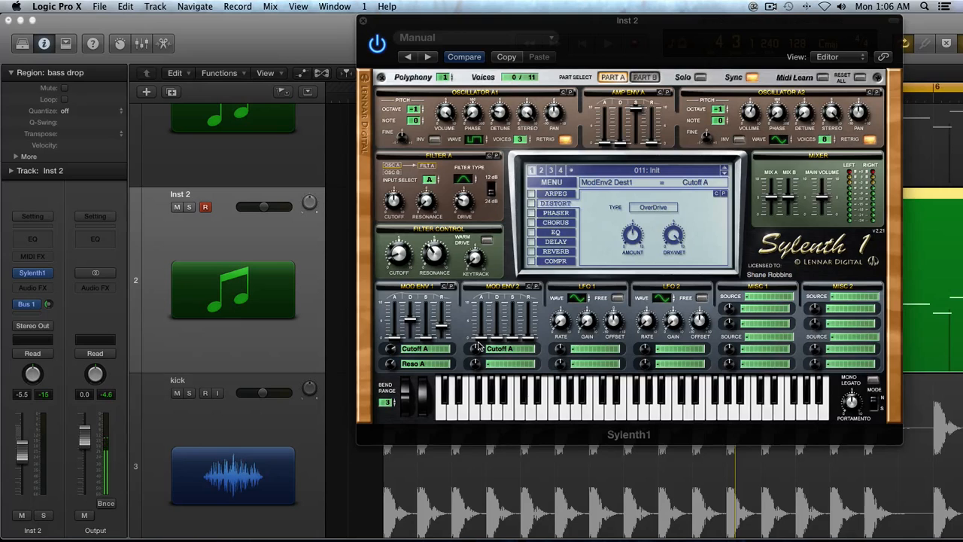
pyautogui.moveTo(476, 348); pyautogui.dragTo(477, 342)
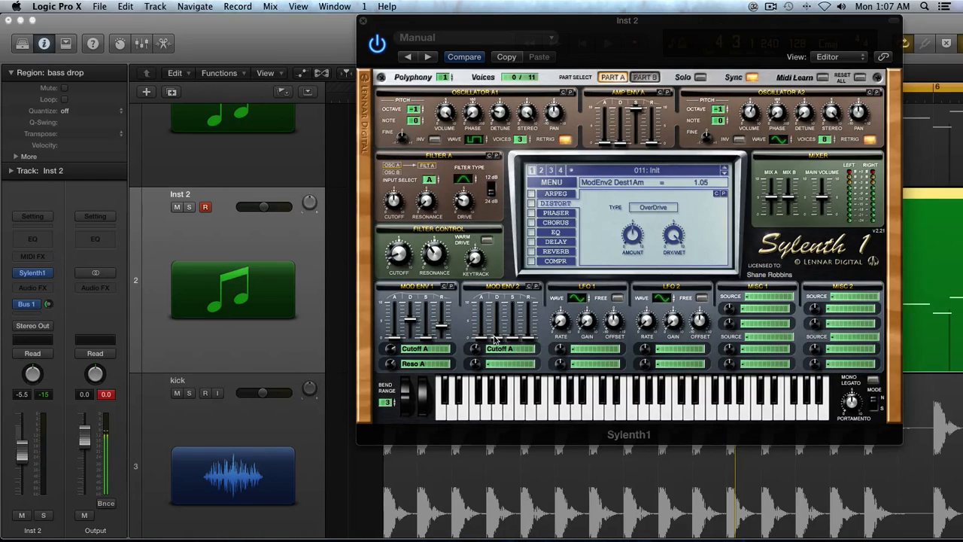
# Set Mod Env 2's decay to 6.15 and readjust its Cutoff A amount to 1.14 against playback.
pyautogui.moveTo(496, 339); pyautogui.dragTo(496, 273)
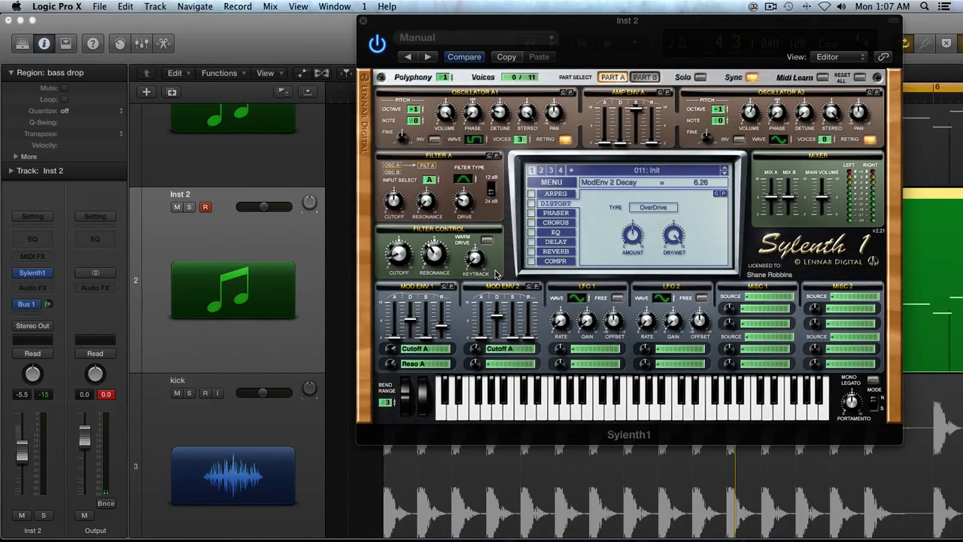
pyautogui.press('space')
pyautogui.moveTo(500, 318); pyautogui.dragTo(500, 319)
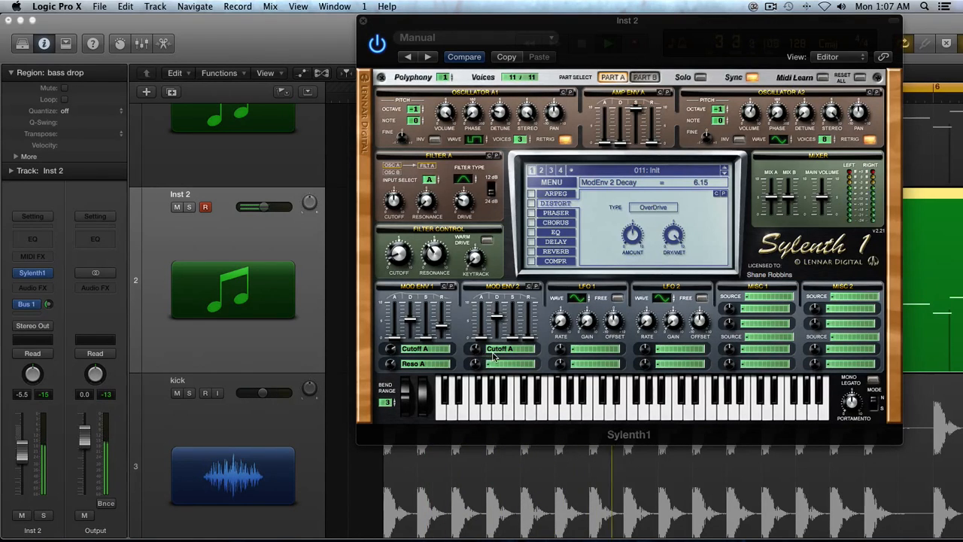
pyautogui.moveTo(477, 348)
pyautogui.mouseDown()
pyautogui.moveTo(475, 299)
pyautogui.moveTo(479, 358)
pyautogui.moveTo(470, 362)
pyautogui.mouseUp()
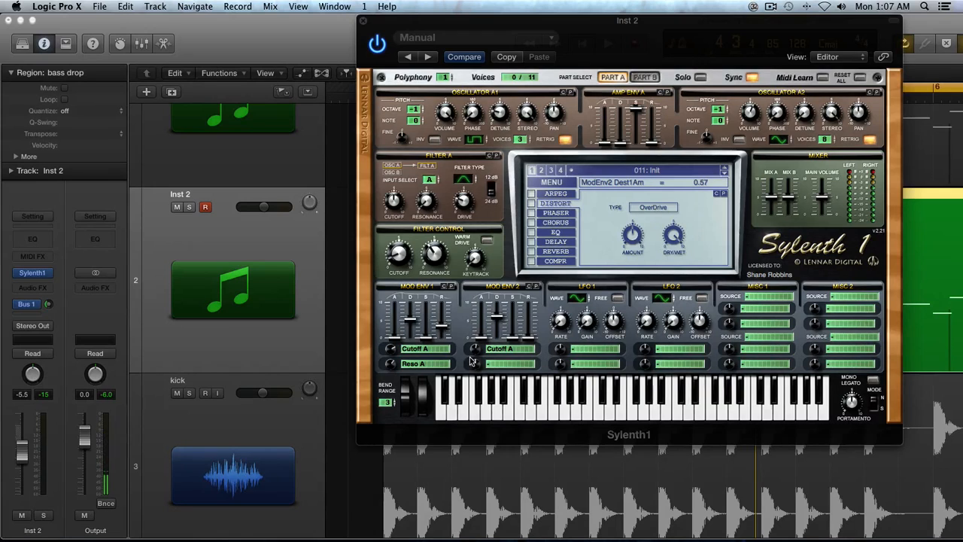
pyautogui.moveTo(471, 362); pyautogui.dragTo(474, 353)
# Raise Mod Env 2's release to 1.55.
pyautogui.moveTo(528, 340); pyautogui.dragTo(530, 334)
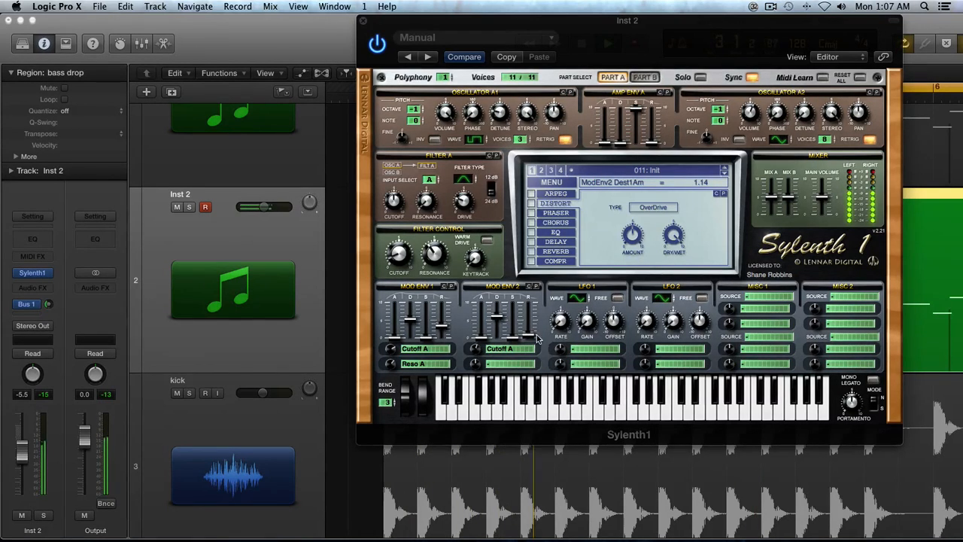
pyautogui.moveTo(529, 336); pyautogui.dragTo(528, 333)
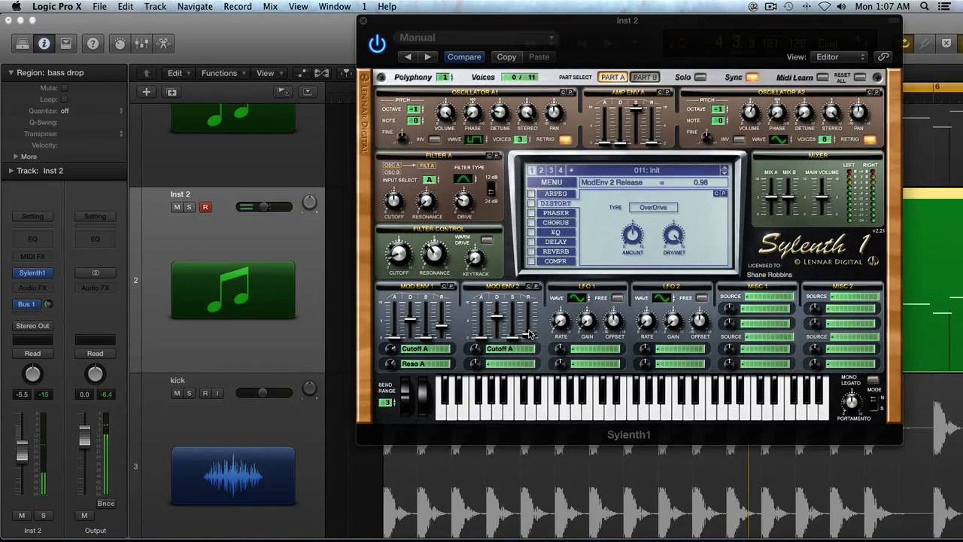
pyautogui.moveTo(529, 332); pyautogui.dragTo(531, 329)
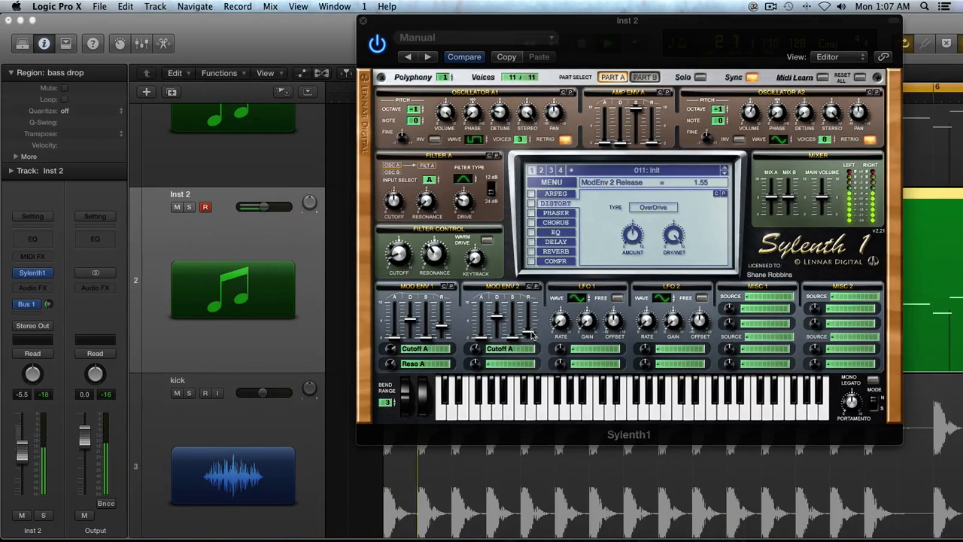
# Assign Cutoff A as LFO 1's first destination, with a rate of 2/1 and a modulation amount of 10.00.
pyautogui.click(590, 348)
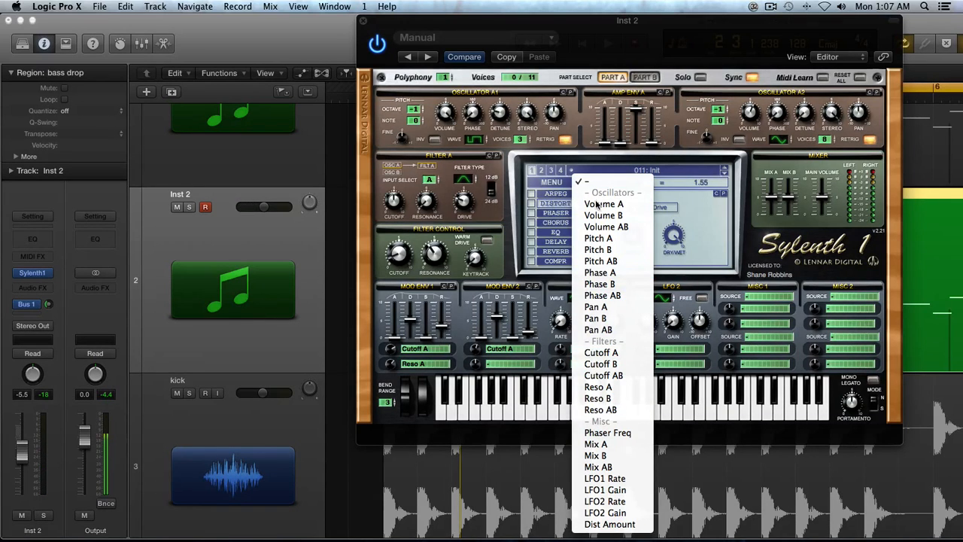
pyautogui.click(592, 352)
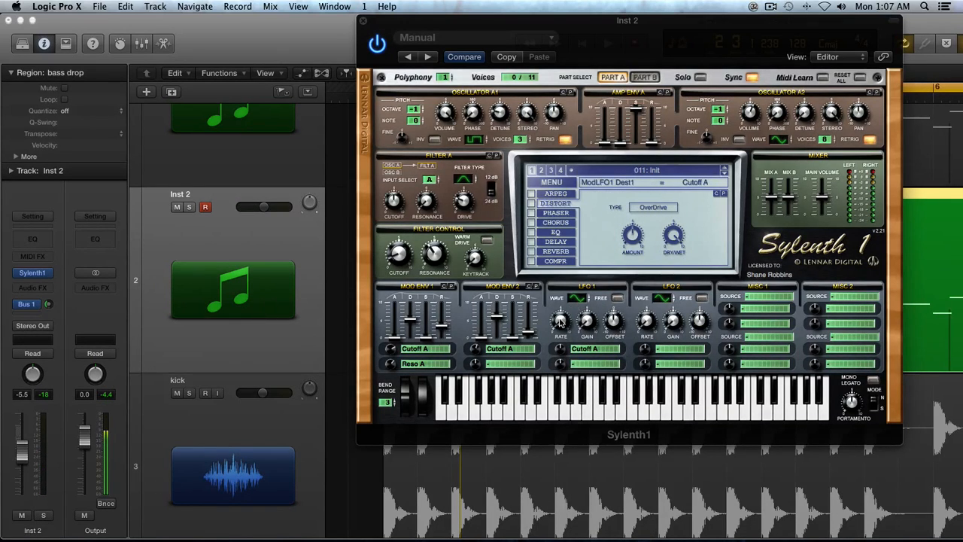
pyautogui.moveTo(559, 321); pyautogui.dragTo(560, 297)
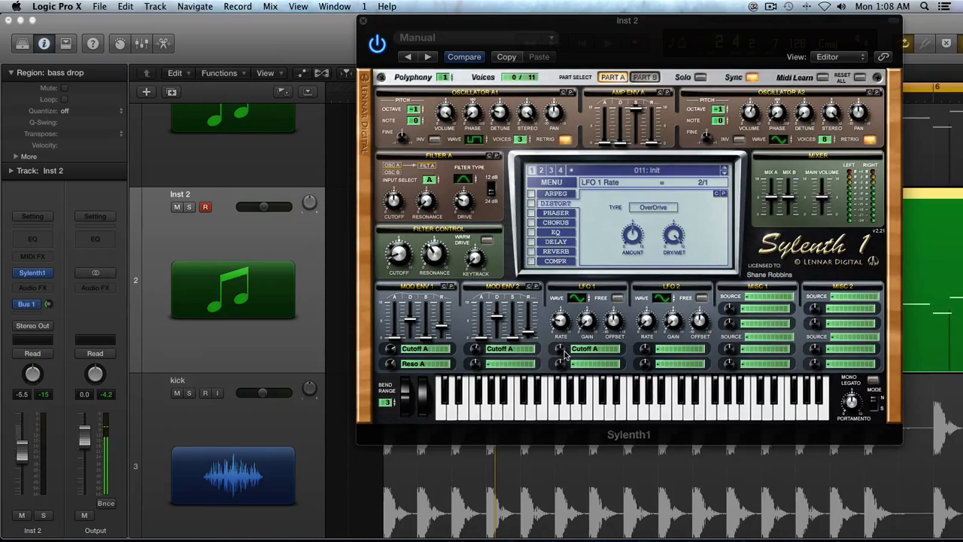
pyautogui.moveTo(563, 350); pyautogui.dragTo(556, 201)
pyautogui.press('space')
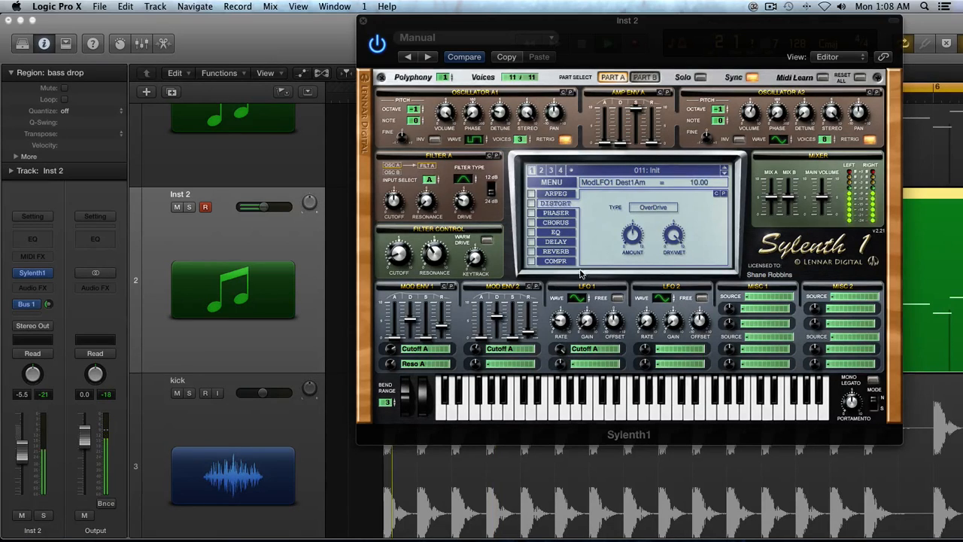
# Adjust LFO 1's gain to 3.19 by ear during playback, keeping its Cutoff A amount at 10.00.
pyautogui.click(587, 323)
pyautogui.moveTo(587, 324); pyautogui.dragTo(588, 321)
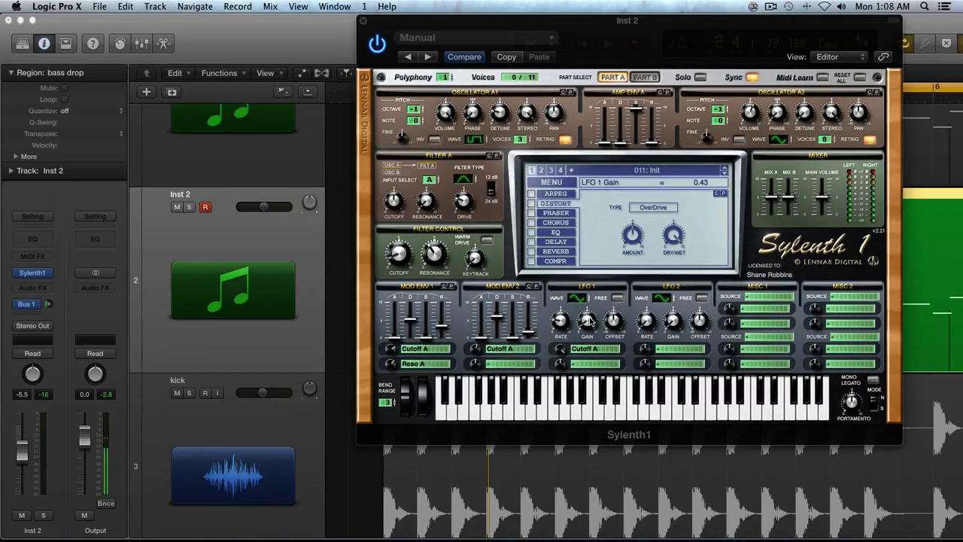
pyautogui.moveTo(588, 322); pyautogui.dragTo(584, 301)
pyautogui.moveTo(563, 349); pyautogui.dragTo(562, 285)
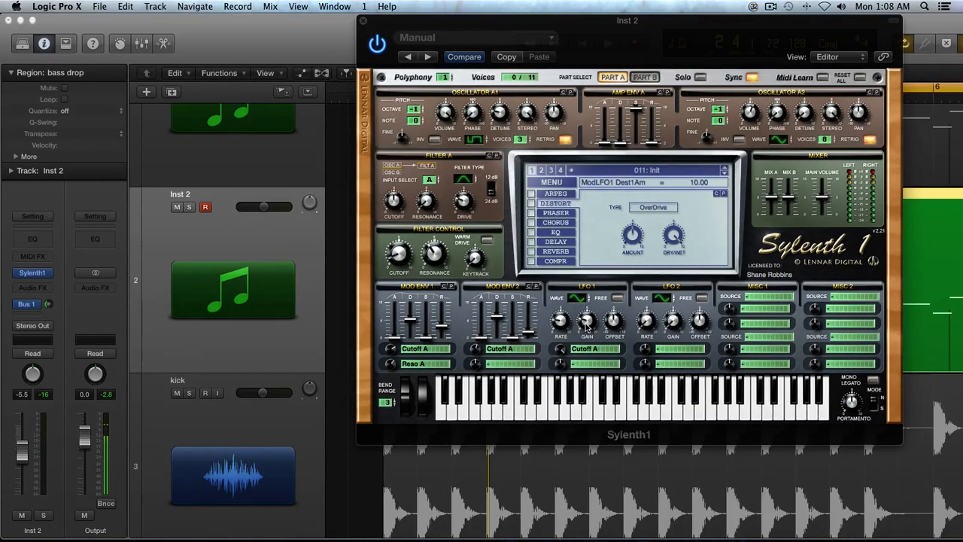
pyautogui.moveTo(586, 321); pyautogui.dragTo(588, 341)
pyautogui.press('space')
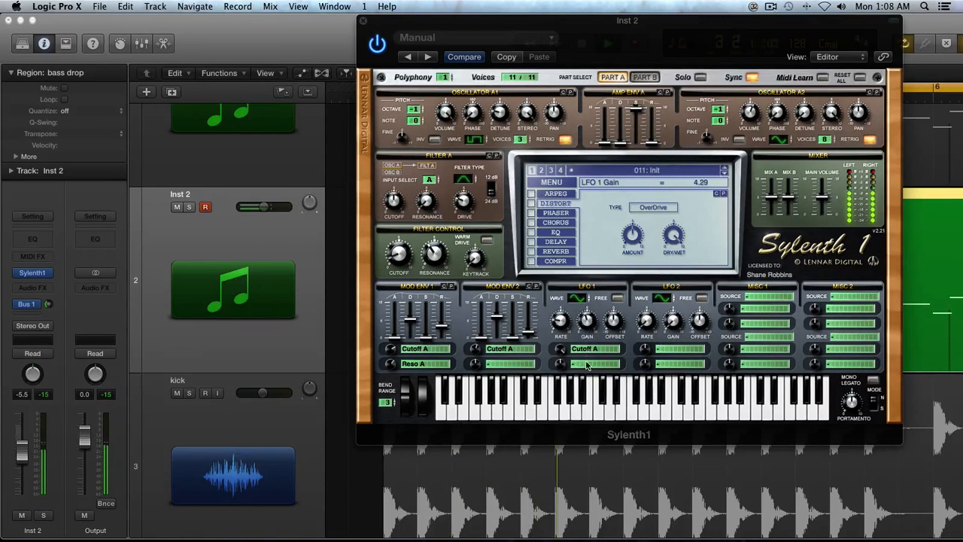
pyautogui.moveTo(586, 340)
pyautogui.mouseDown()
pyautogui.moveTo(589, 322)
pyautogui.moveTo(591, 347)
pyautogui.mouseUp()
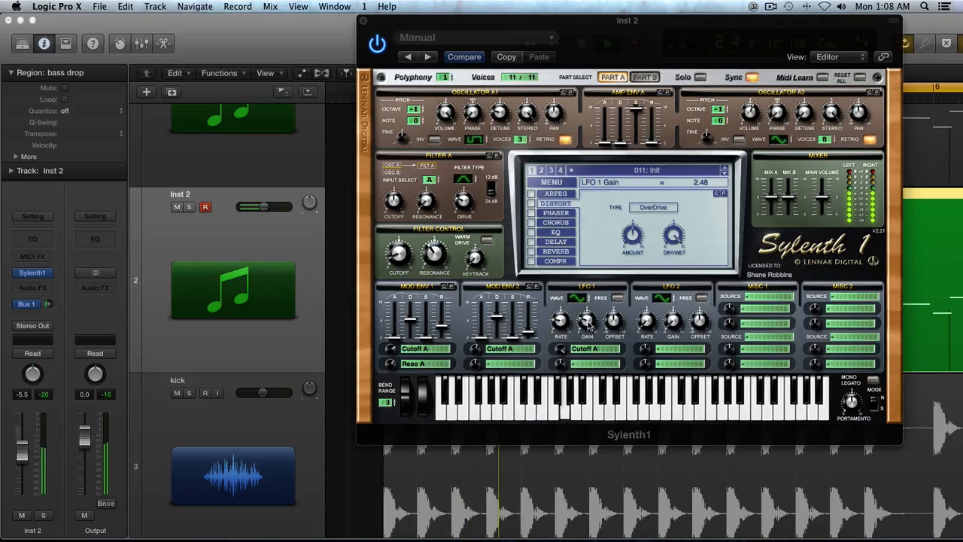
pyautogui.moveTo(588, 323); pyautogui.dragTo(588, 316)
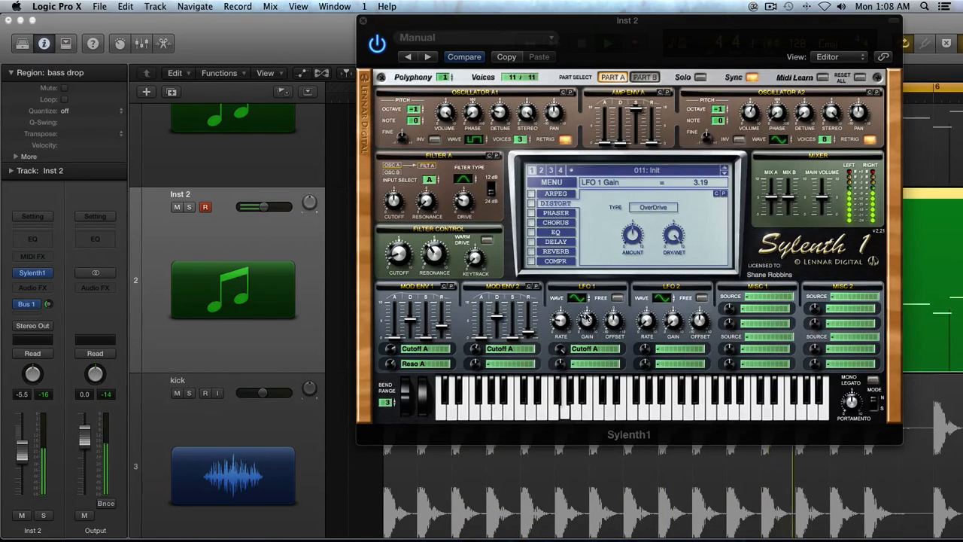
# Enable the distortion effect with an amount of 10.00 and the phaser with a dry/wet mix of 8.57 %.
pyautogui.click(532, 204)
pyautogui.moveTo(620, 239); pyautogui.dragTo(627, 43)
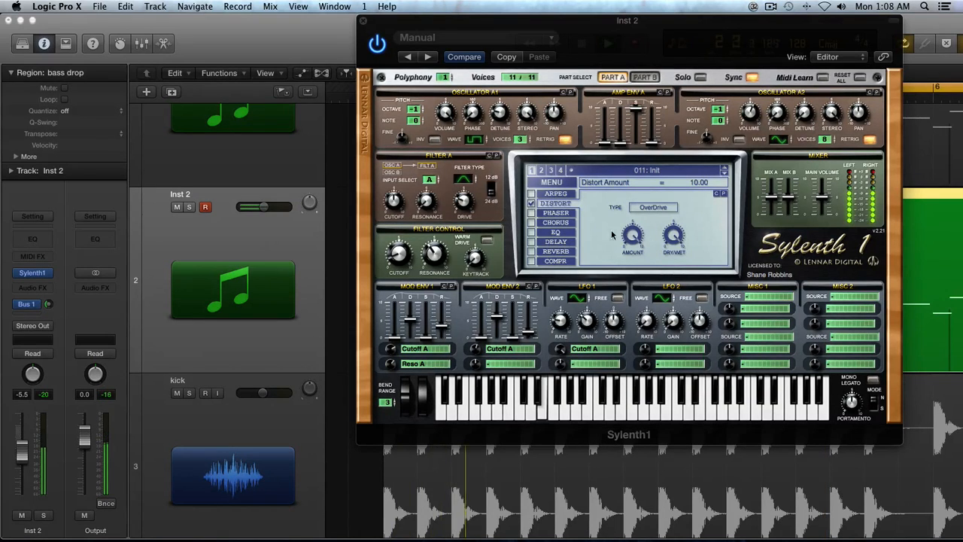
pyautogui.click(557, 213)
pyautogui.click(531, 213)
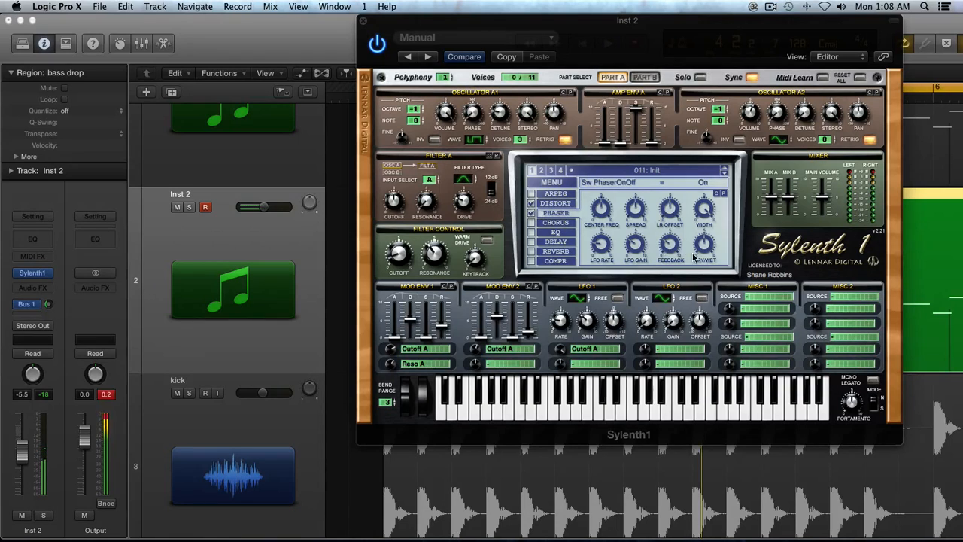
pyautogui.moveTo(703, 250); pyautogui.dragTo(702, 288)
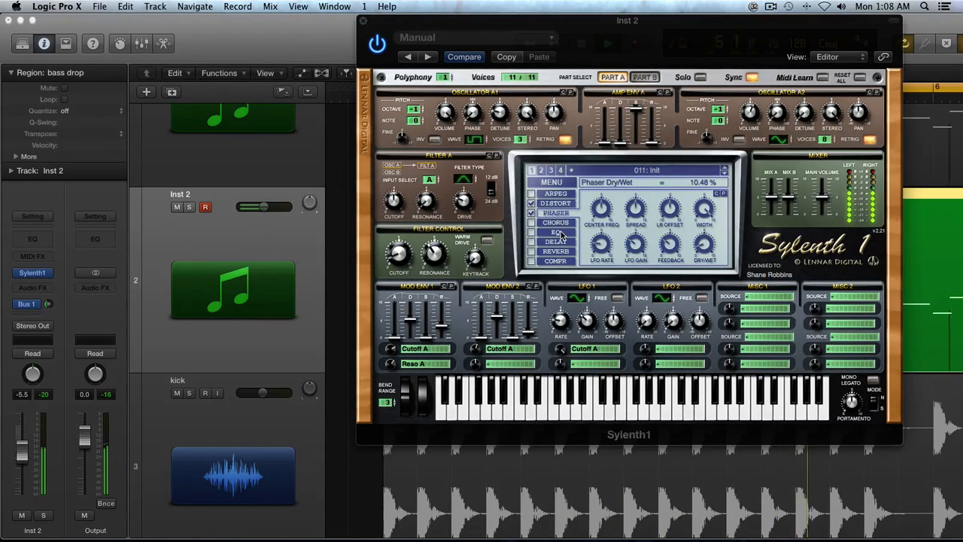
pyautogui.click(532, 213)
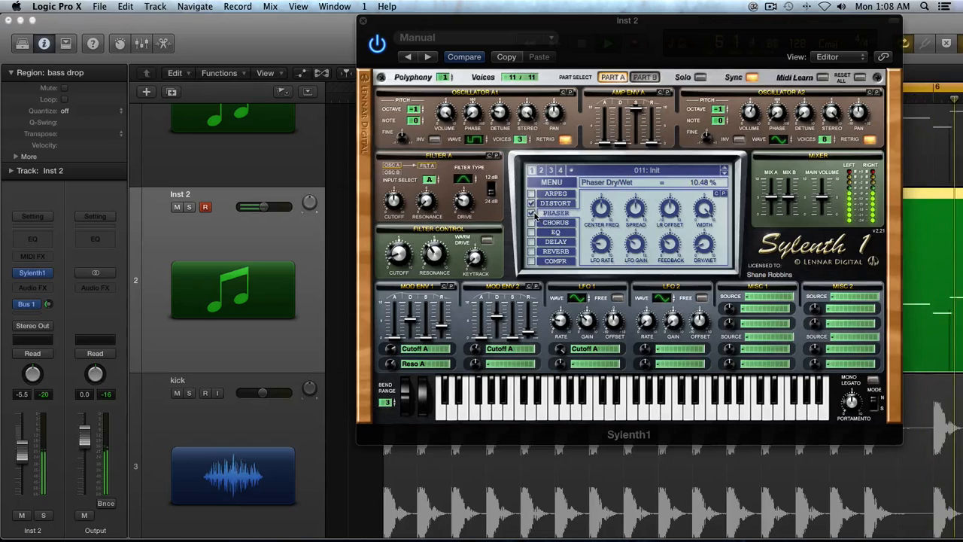
pyautogui.click(531, 212)
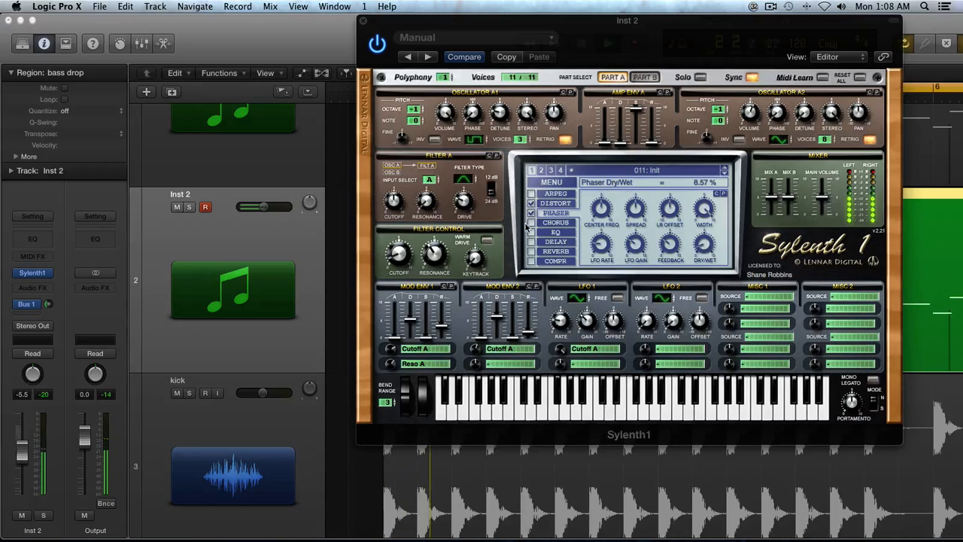
# Enable the EQ effect with bass at 11.00 dB, bass frequency at 180.47 Hz and treble at 7.79 dB.
pyautogui.click(550, 234)
pyautogui.click(531, 232)
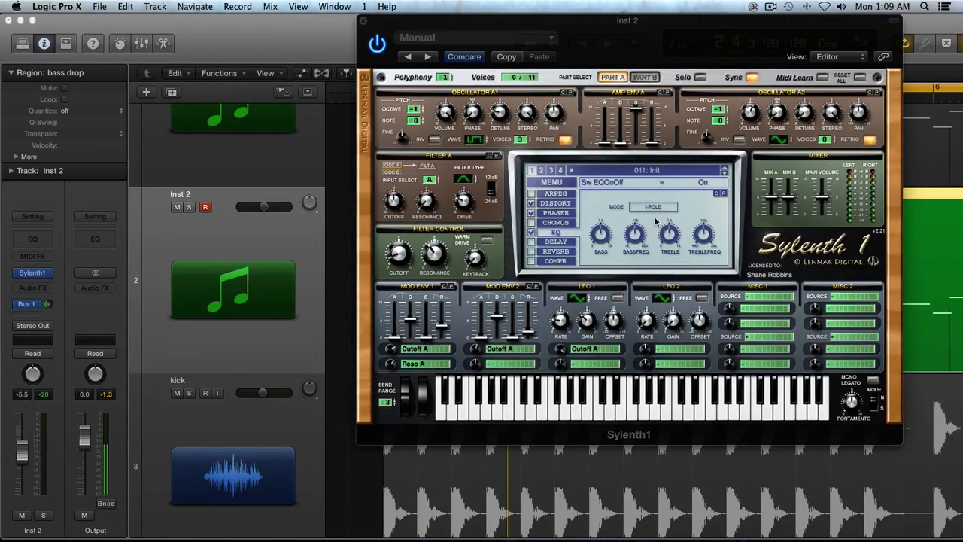
pyautogui.moveTo(615, 228); pyautogui.dragTo(605, 195)
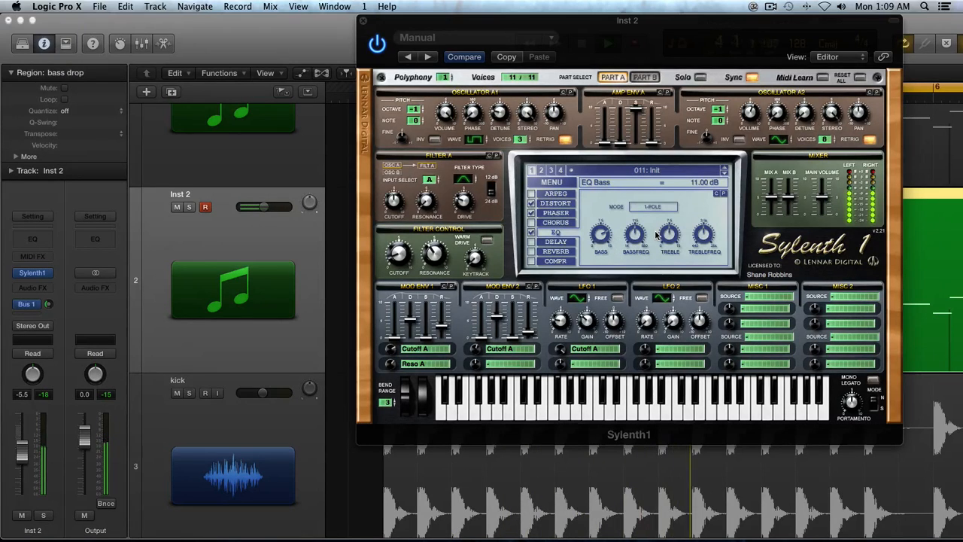
pyautogui.moveTo(640, 236); pyautogui.dragTo(634, 218)
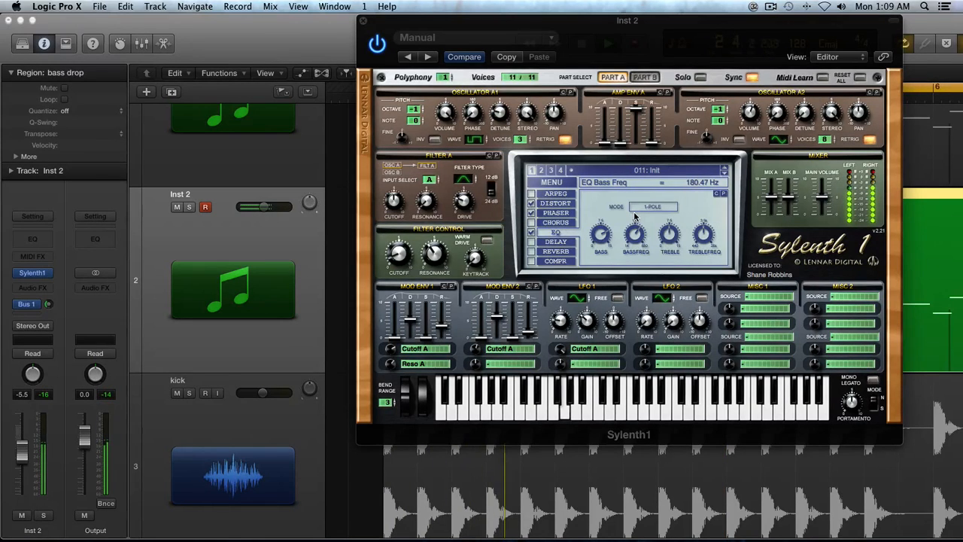
pyautogui.click(669, 233)
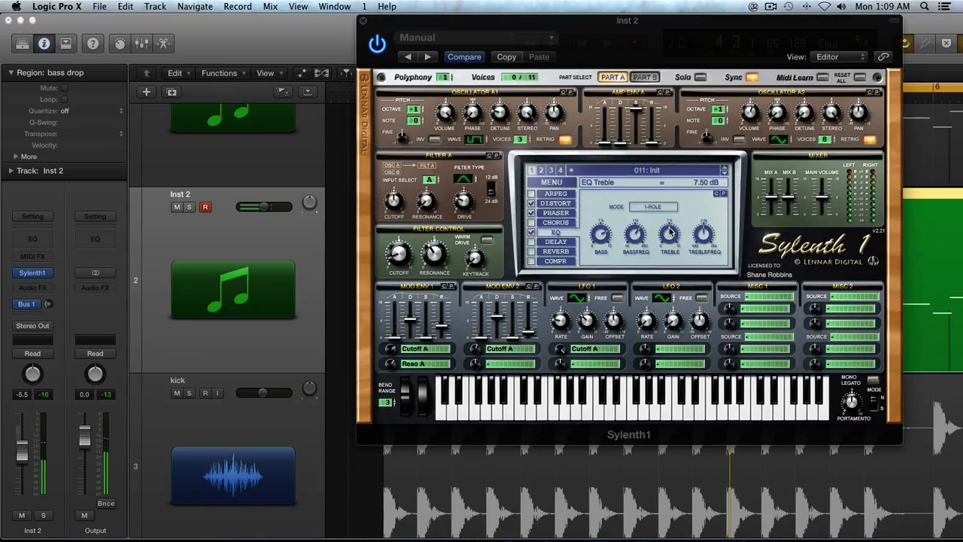
pyautogui.moveTo(669, 232); pyautogui.dragTo(669, 230)
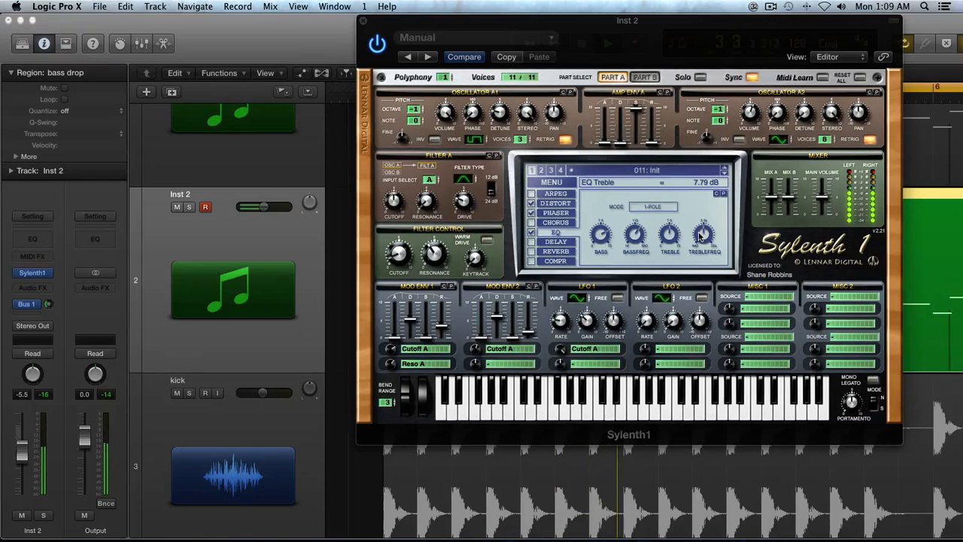
# Set the EQ treble frequency to 2276.79 Hz and Filter A's cutoff to 90.92 Hz by ear during playback.
pyautogui.click(704, 235)
pyautogui.moveTo(702, 243); pyautogui.dragTo(702, 245)
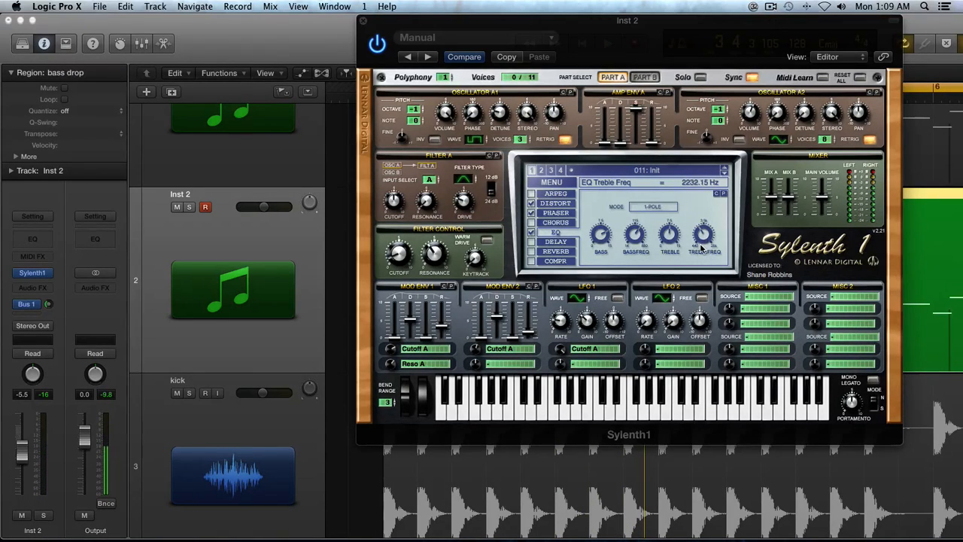
pyautogui.moveTo(702, 240); pyautogui.dragTo(701, 238)
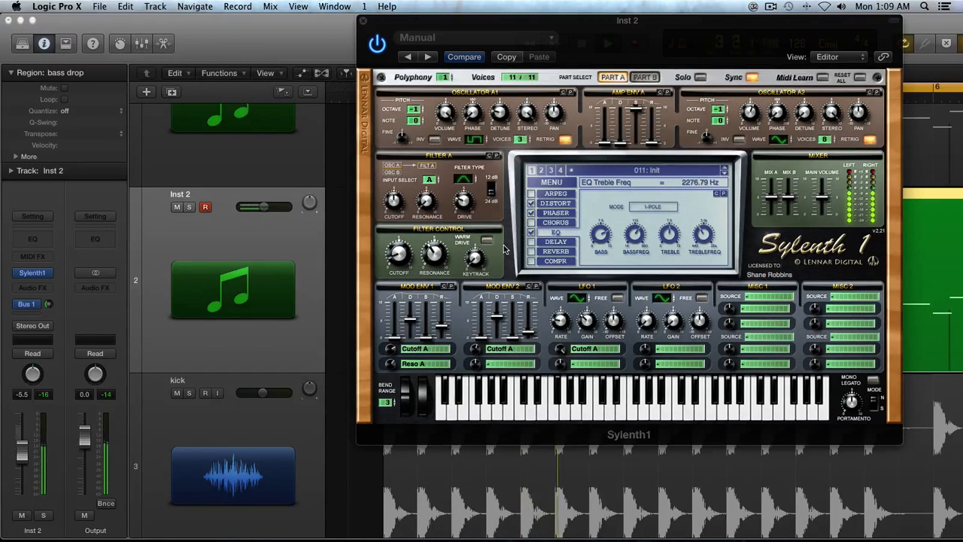
pyautogui.click(394, 201)
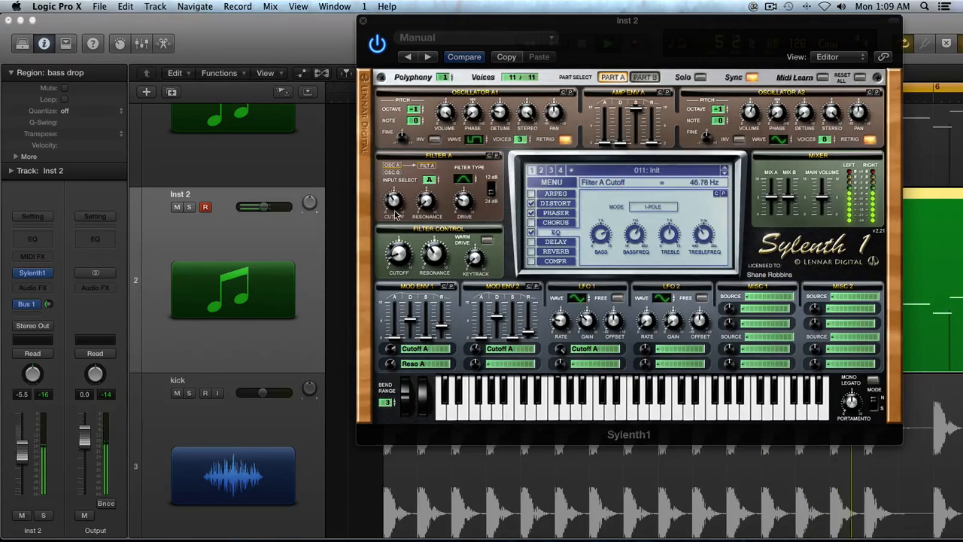
pyautogui.moveTo(396, 214); pyautogui.dragTo(395, 210)
pyautogui.press('space')
pyautogui.moveTo(395, 198); pyautogui.dragTo(395, 199)
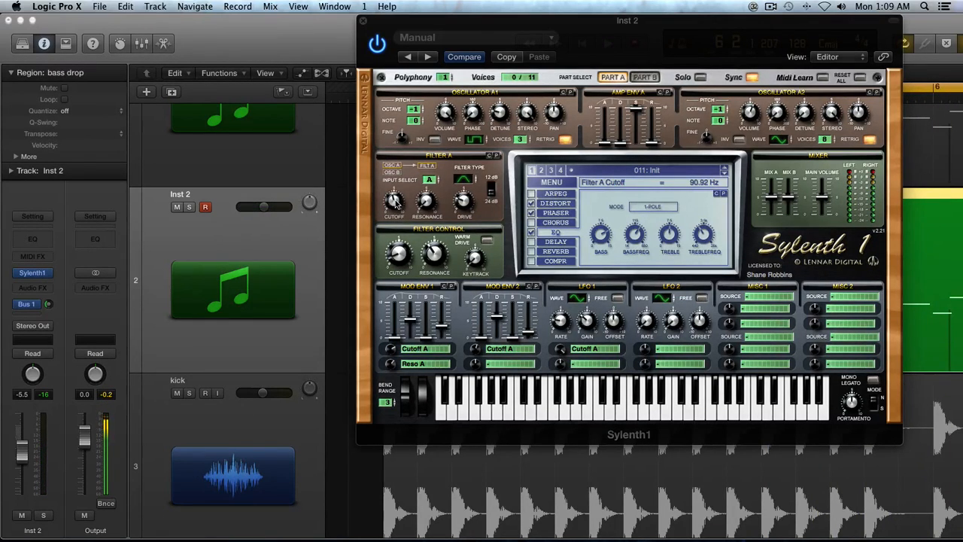
# Enable the reverb effect, adjust its size and set its dry/wet mix to 12.38 %.
pyautogui.click(548, 252)
pyautogui.click(532, 251)
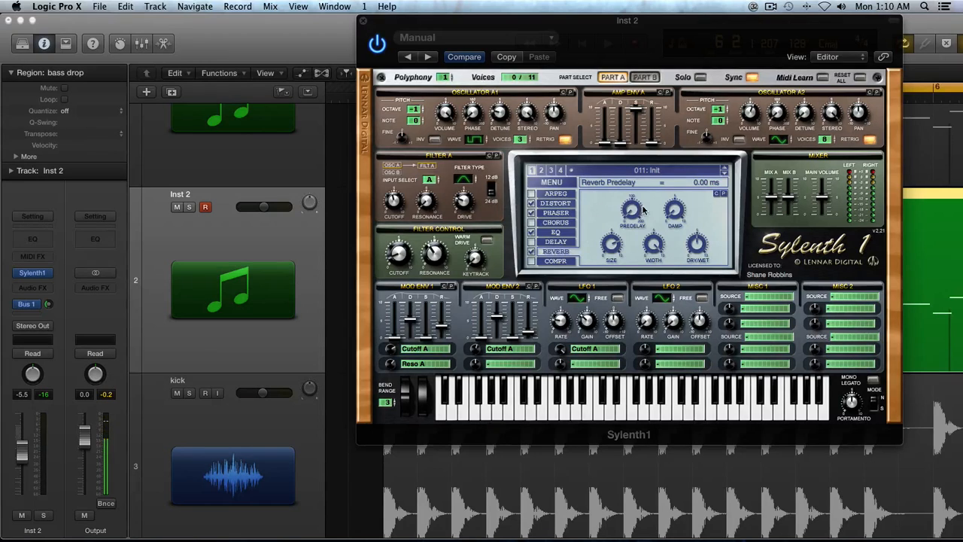
pyautogui.moveTo(614, 248); pyautogui.dragTo(614, 271)
pyautogui.moveTo(699, 244)
pyautogui.mouseDown()
pyautogui.moveTo(696, 290)
pyautogui.moveTo(698, 248)
pyautogui.mouseUp()
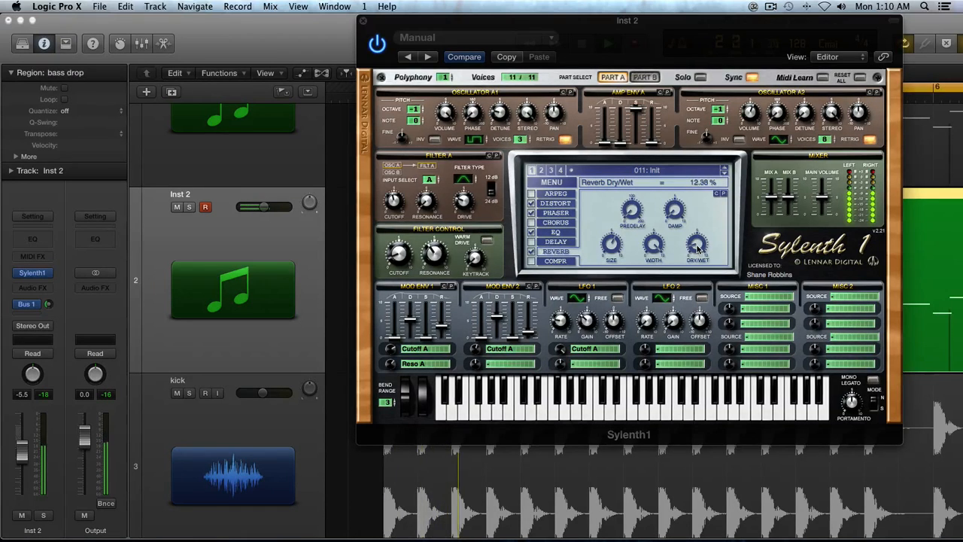
# Enable the compressor with a ratio of 3.88:1 and an attack of 12.24 ms, adjust its threshold and play the loop.
pyautogui.click(555, 261)
pyautogui.click(531, 261)
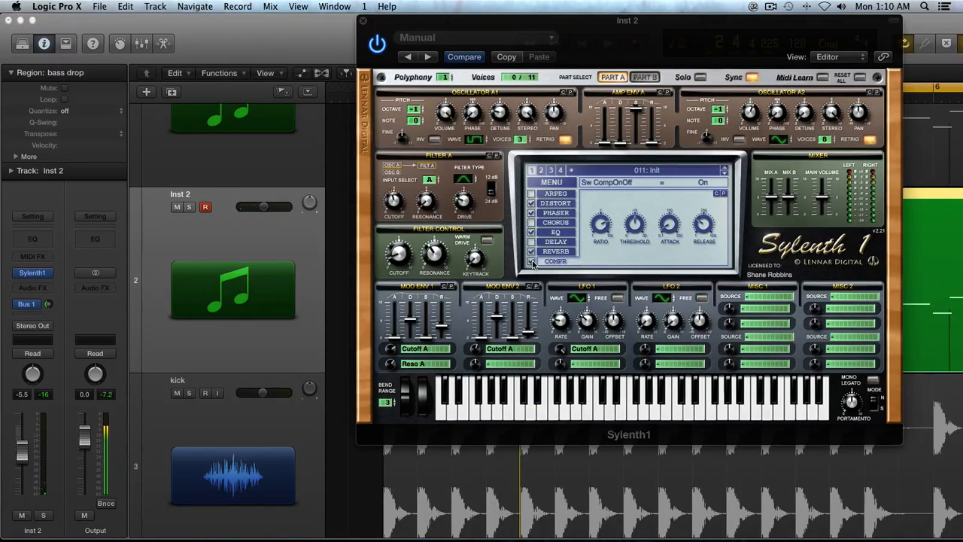
pyautogui.click(606, 226)
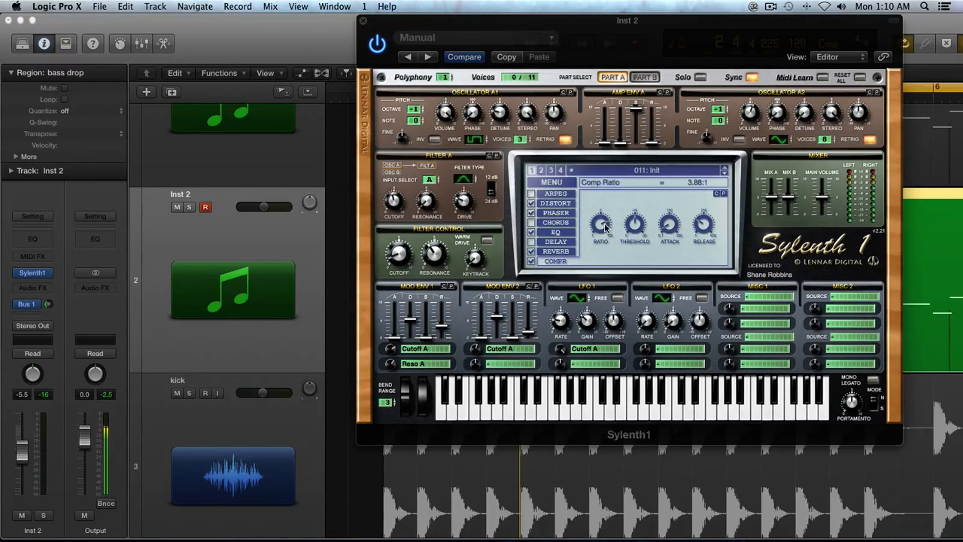
pyautogui.click(639, 224)
pyautogui.click(669, 224)
pyautogui.press('space')
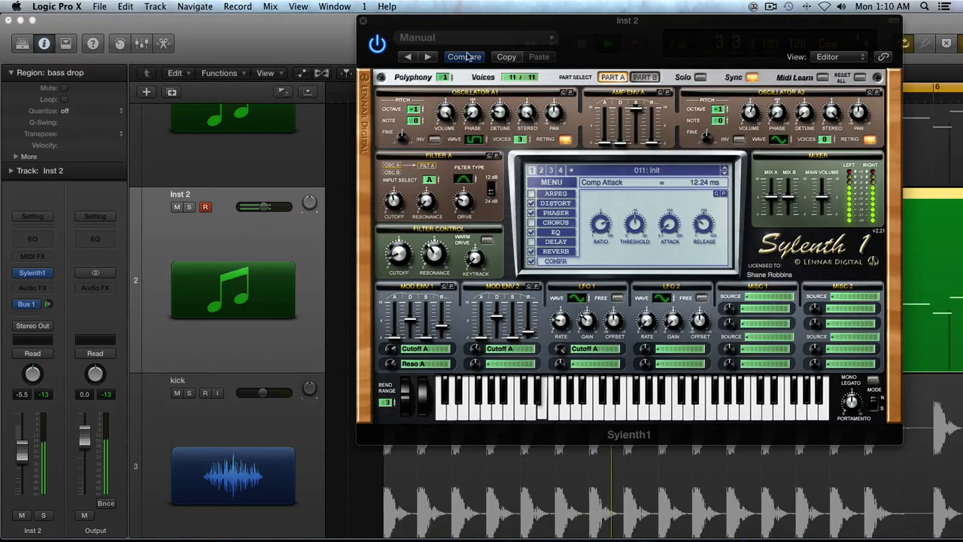
# Close the synth window and set the Inst 2 track volume to -4.6 dB while playing it with the kick.
pyautogui.press('space')
pyautogui.click(363, 20)
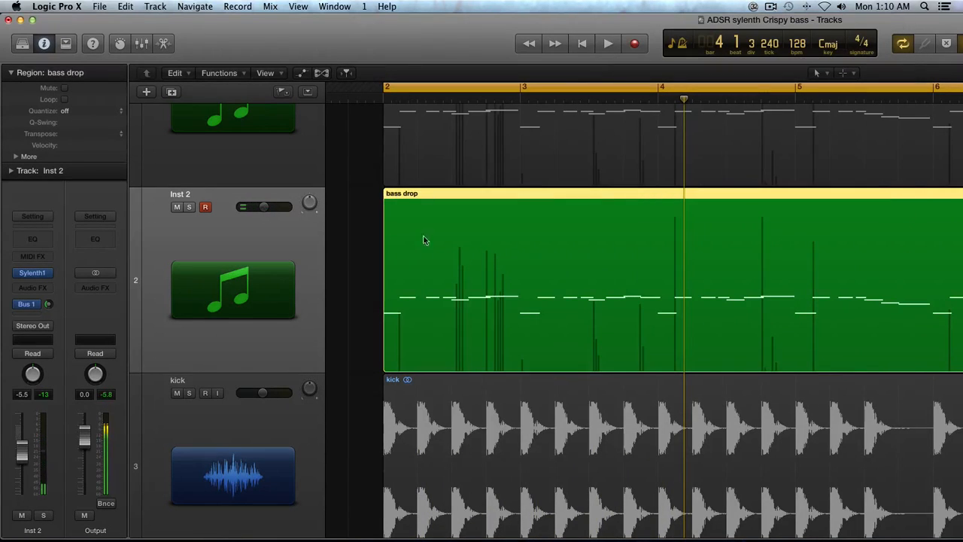
pyautogui.scroll(-8, 418, 258)
pyautogui.press('space')
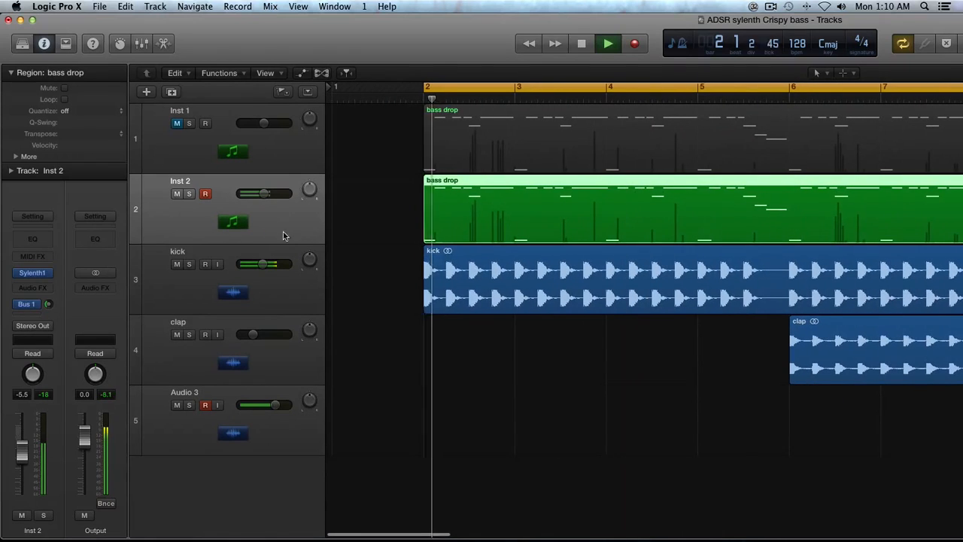
pyautogui.moveTo(264, 194); pyautogui.dragTo(265, 193)
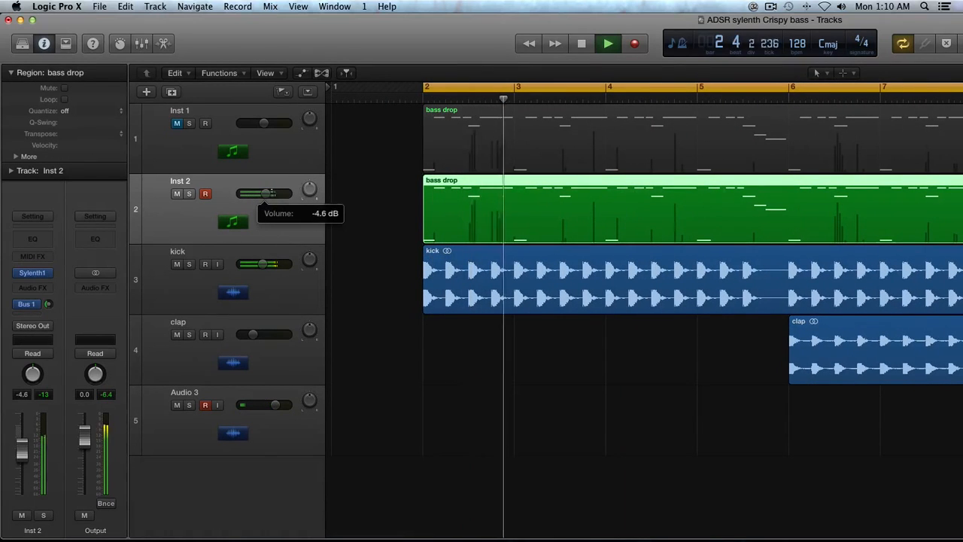
# Reopen Inst 2's Sylenth1 and set the Filter Control cutoff to 1.77 Hz and resonance to 0.00.
pyautogui.click(27, 273)
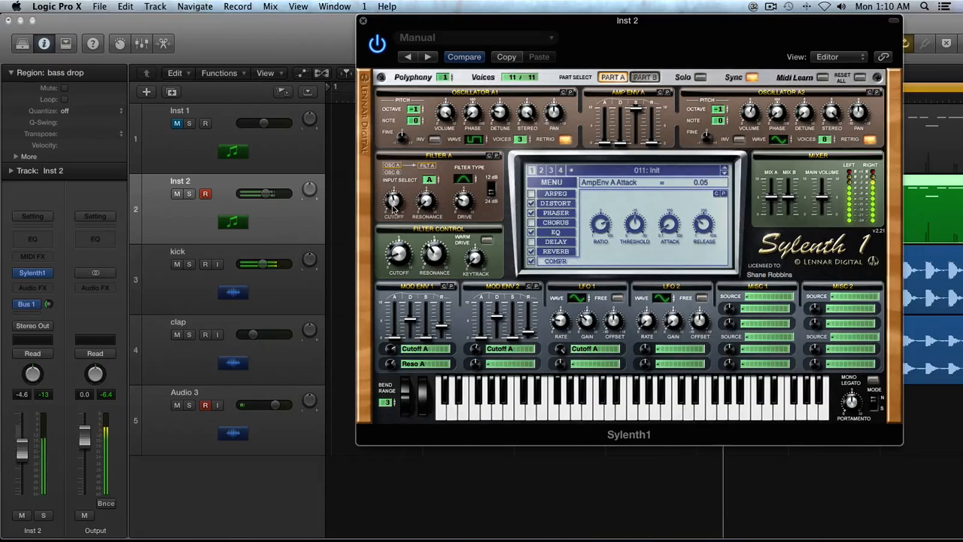
pyautogui.click(397, 254)
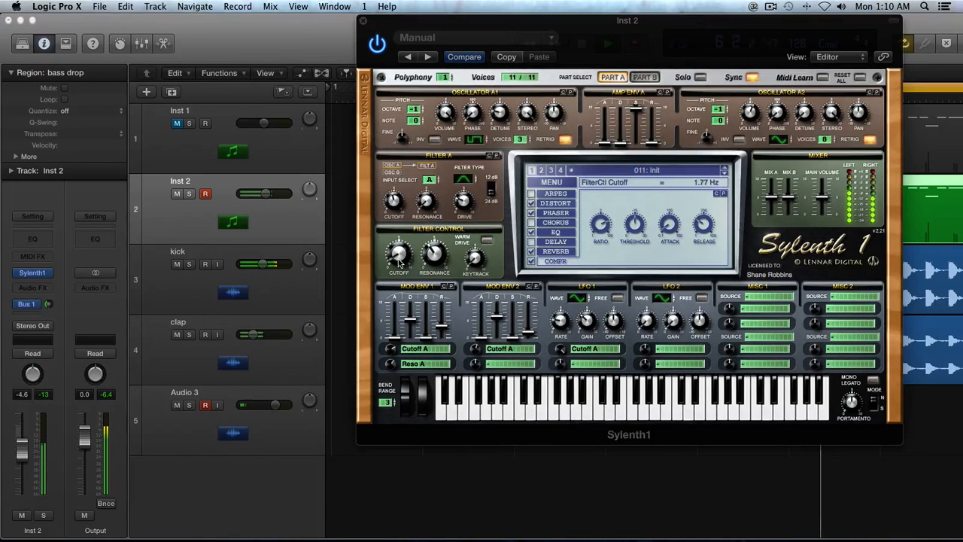
pyautogui.moveTo(434, 256)
pyautogui.mouseDown()
pyautogui.moveTo(433, 271)
pyautogui.moveTo(431, 262)
pyautogui.mouseUp()
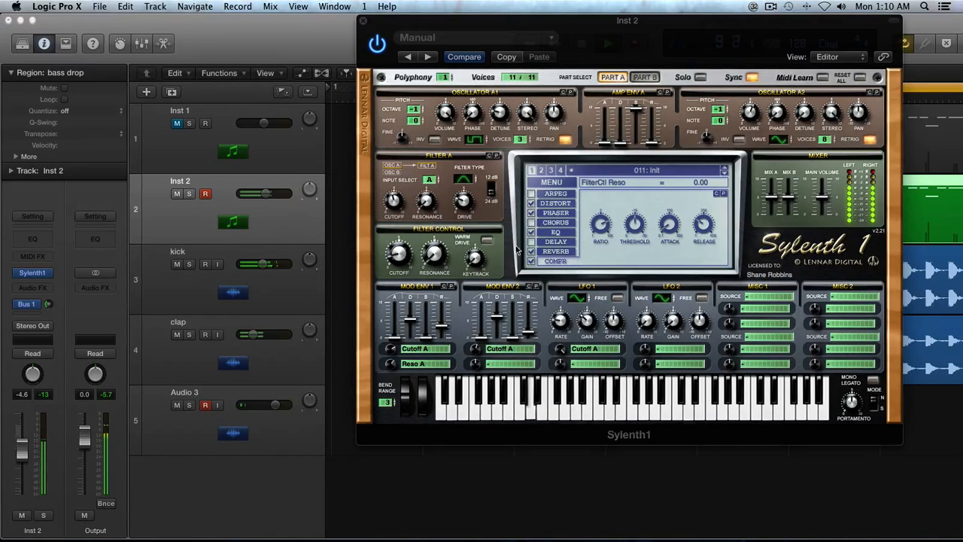
# Set the portamento time to 5.43 and Filter A's cutoff to 120.88 Hz.
pyautogui.moveTo(853, 401); pyautogui.dragTo(856, 395)
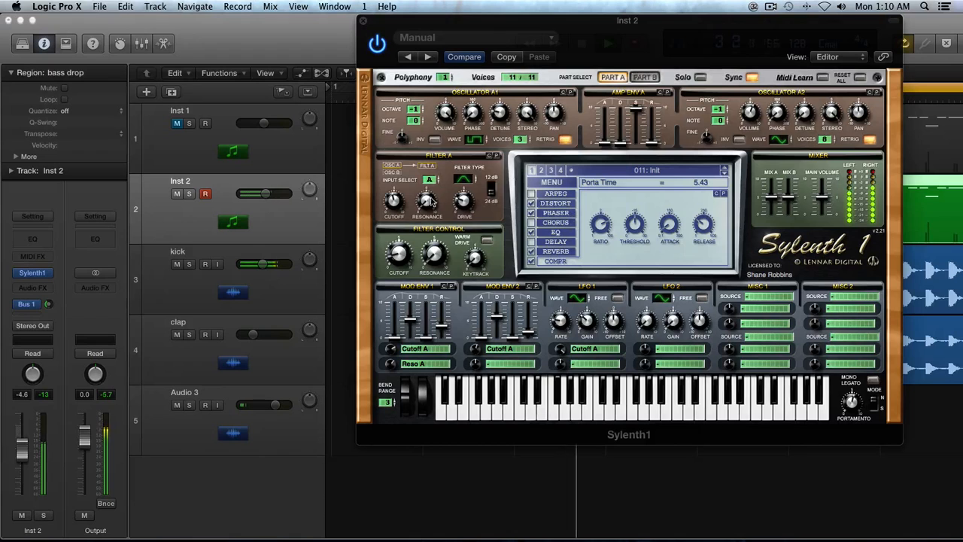
pyautogui.moveTo(394, 202); pyautogui.dragTo(394, 201)
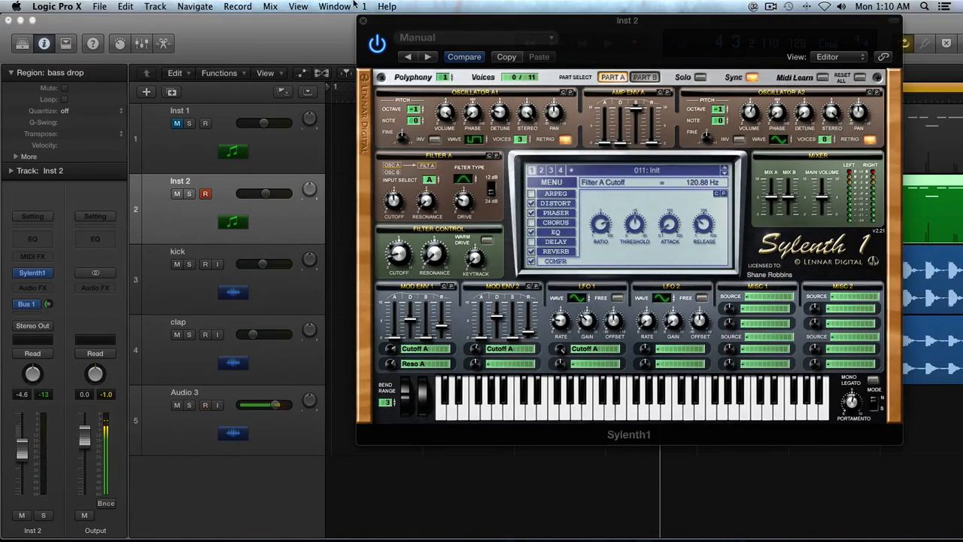
# Set Mod Env 1's Reso A amount to -4.29 and raise the Filter Control cutoff to 17.27 Hz during playback.
pyautogui.moveTo(388, 16); pyautogui.dragTo(320, 24)
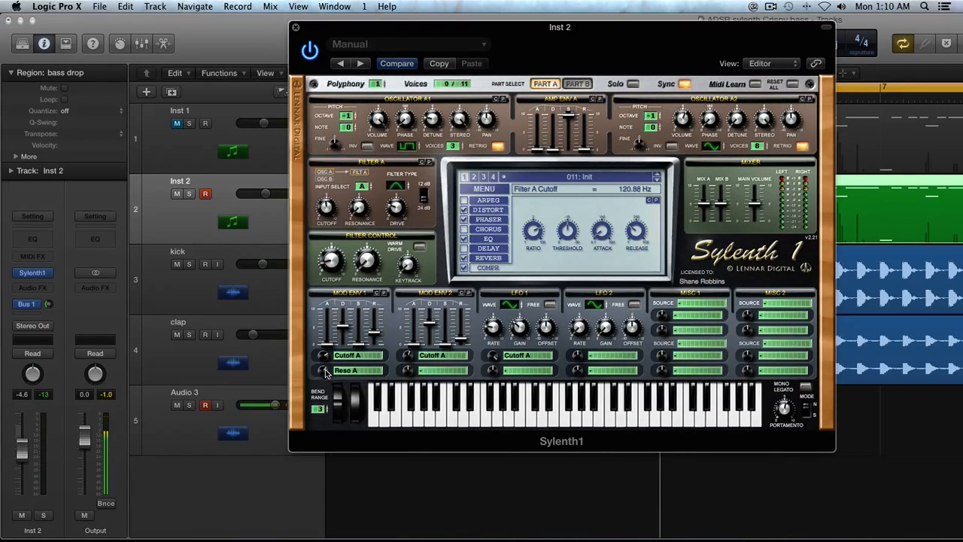
pyautogui.moveTo(325, 372); pyautogui.dragTo(335, 417)
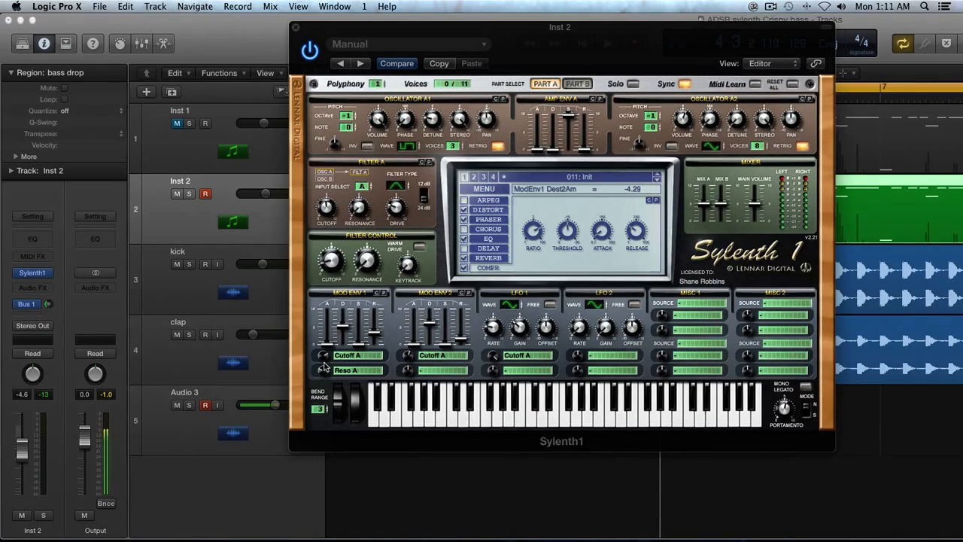
pyautogui.press('space')
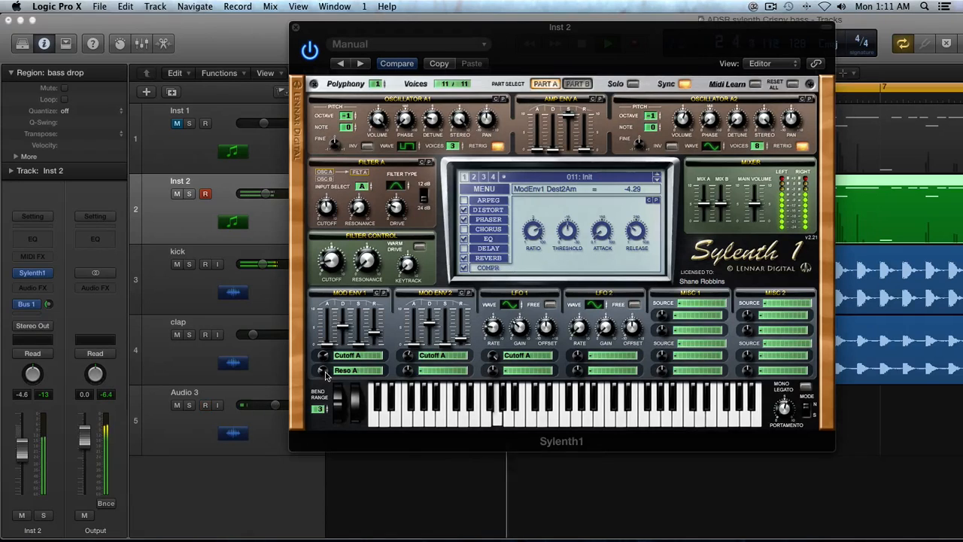
pyautogui.click(329, 256)
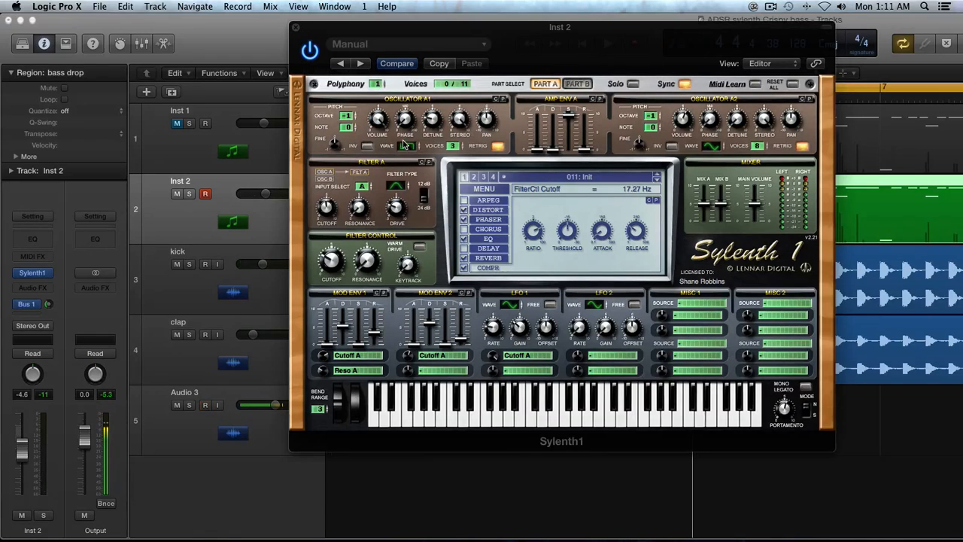
# Try the Triangle wave on Oscillator A1 during playback and return it to Pulse.
pyautogui.click(402, 146)
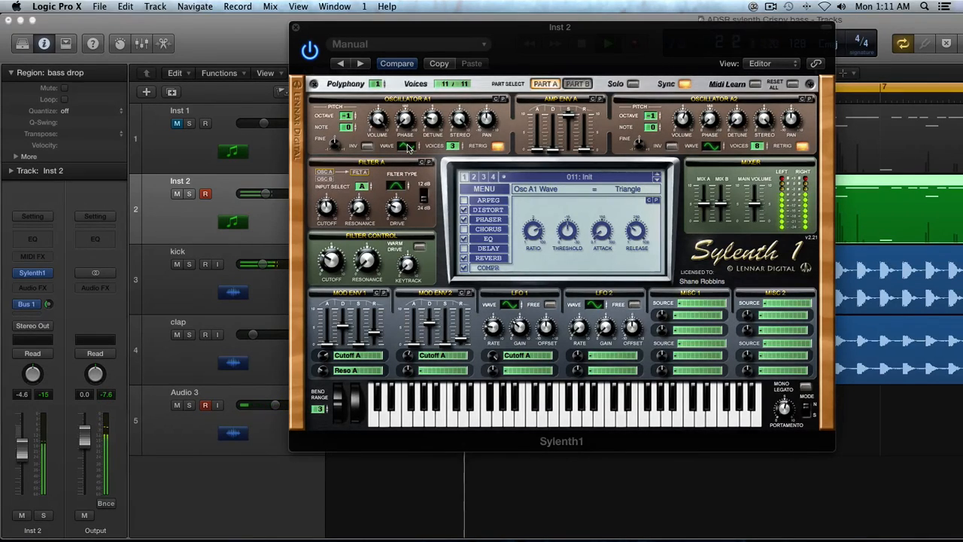
pyautogui.click(407, 146)
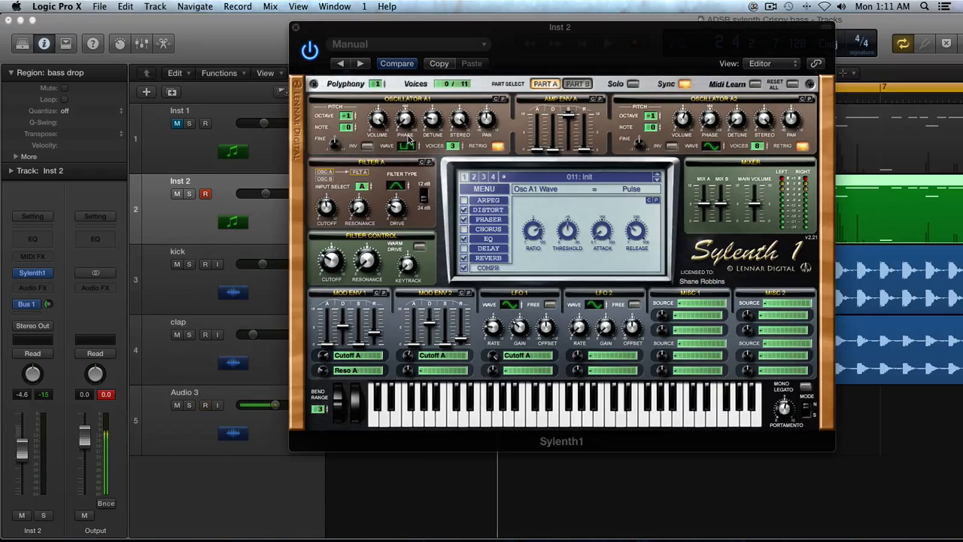
pyautogui.click(407, 146)
# Set the Filter Control cutoff to 11.26 Hz and close the synth window.
pyautogui.moveTo(335, 272); pyautogui.dragTo(333, 265)
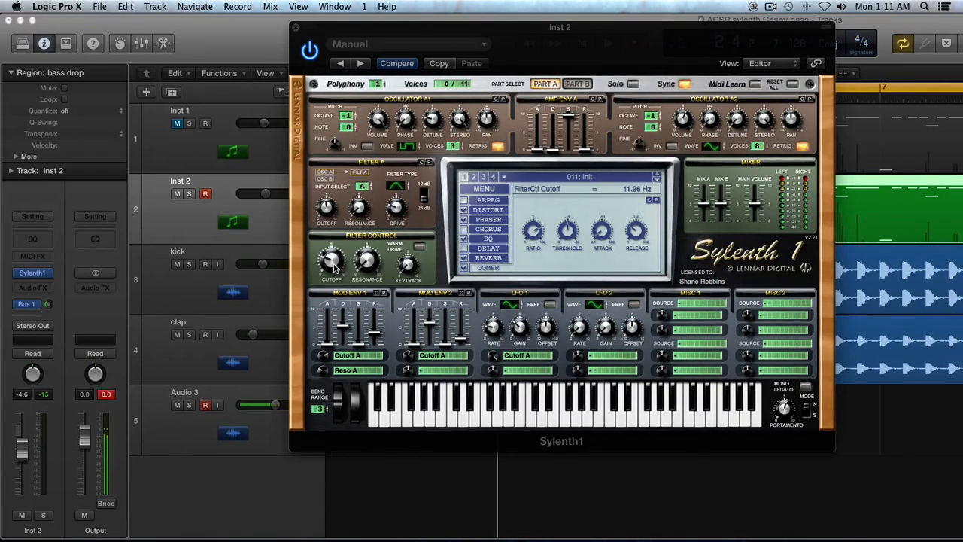
pyautogui.click(296, 28)
pyautogui.moveTo(408, 33); pyautogui.dragTo(406, 34)
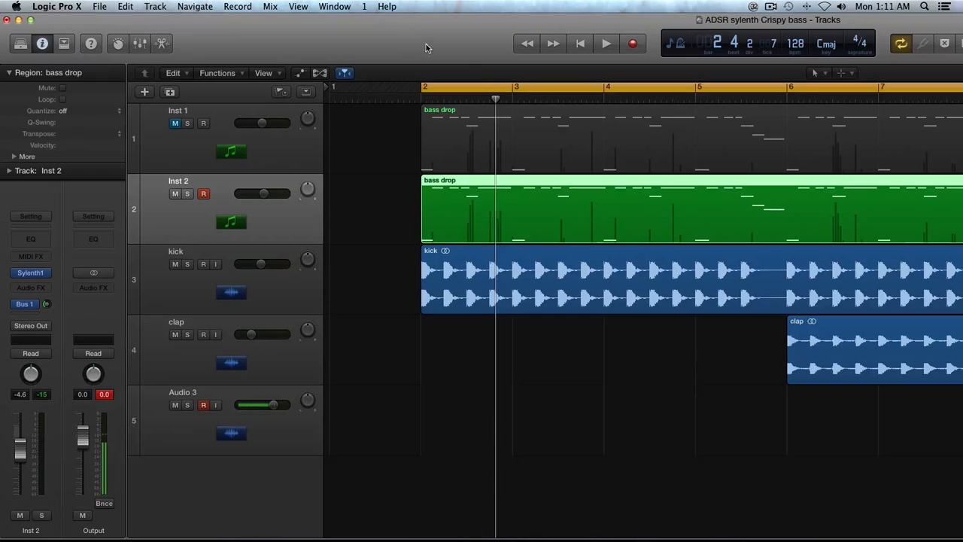